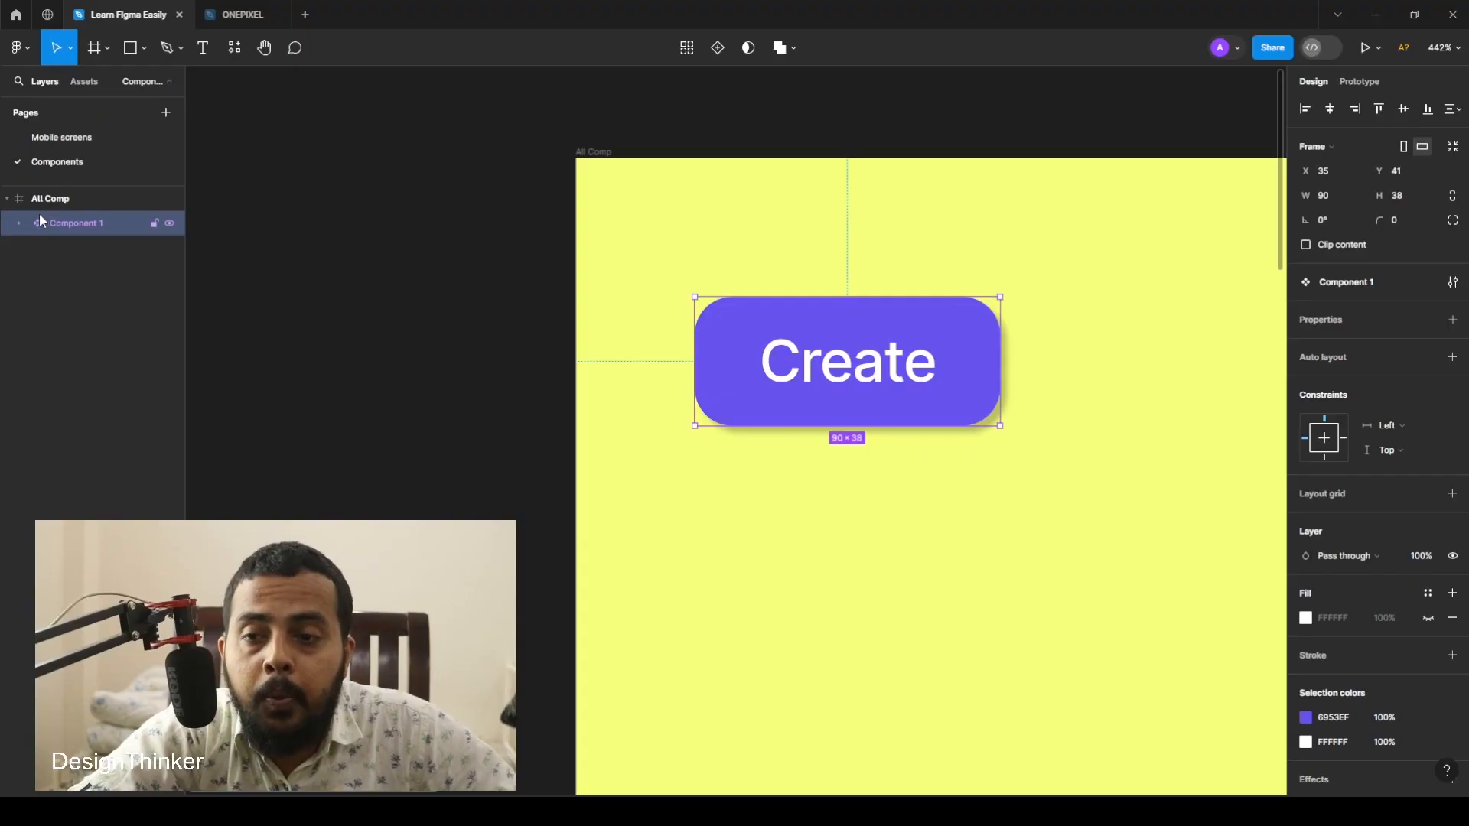
# - Duplicate the Create button component and place the copy directly below the original in the All Comp frame
pyautogui.click(813, 514)
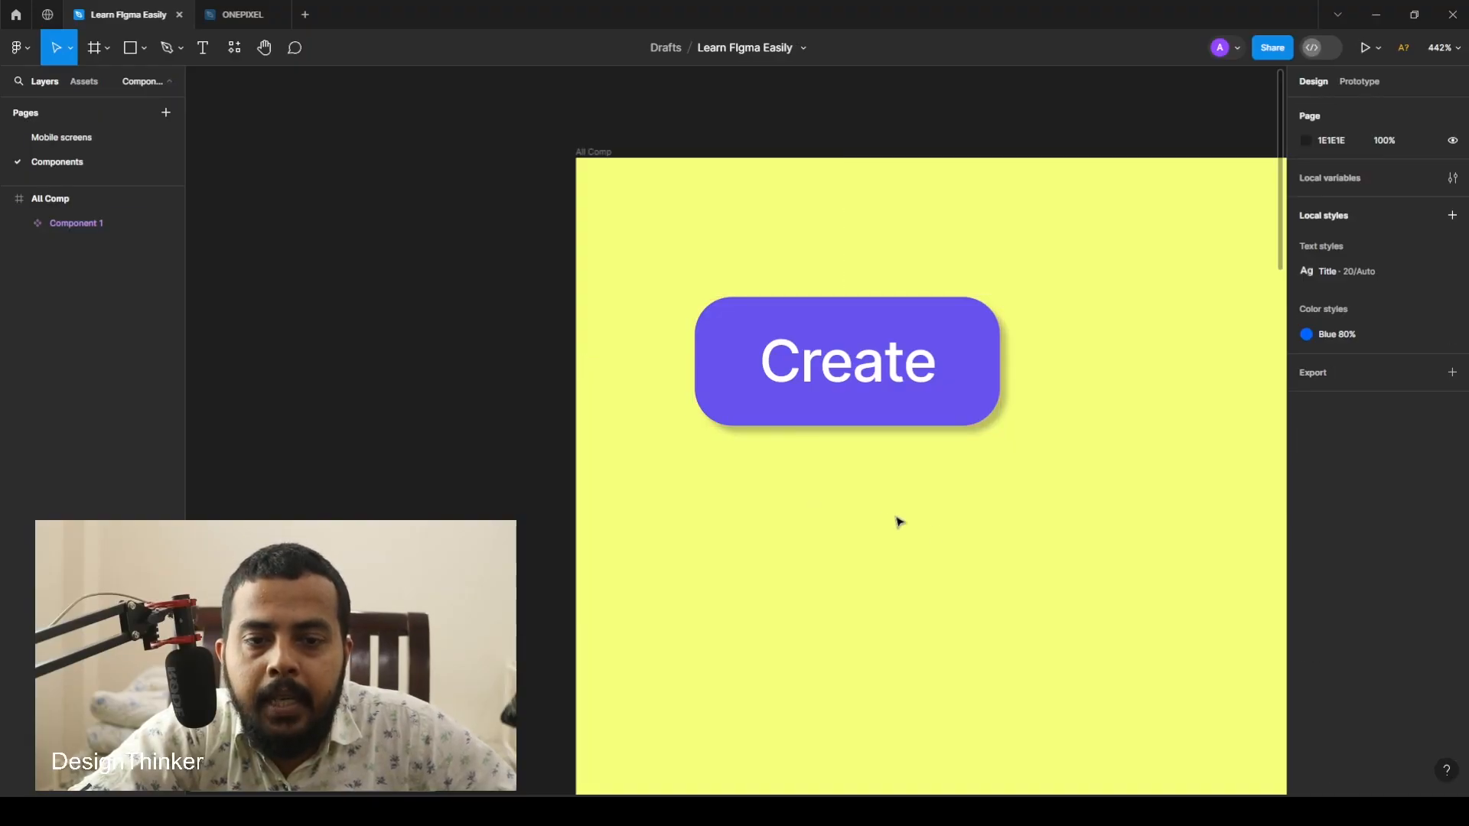
pyautogui.scroll(-1, 933, 518)
pyautogui.hscroll(1, 934, 518)
pyautogui.moveTo(935, 395); pyautogui.dragTo(943, 565)
pyautogui.click(1076, 460)
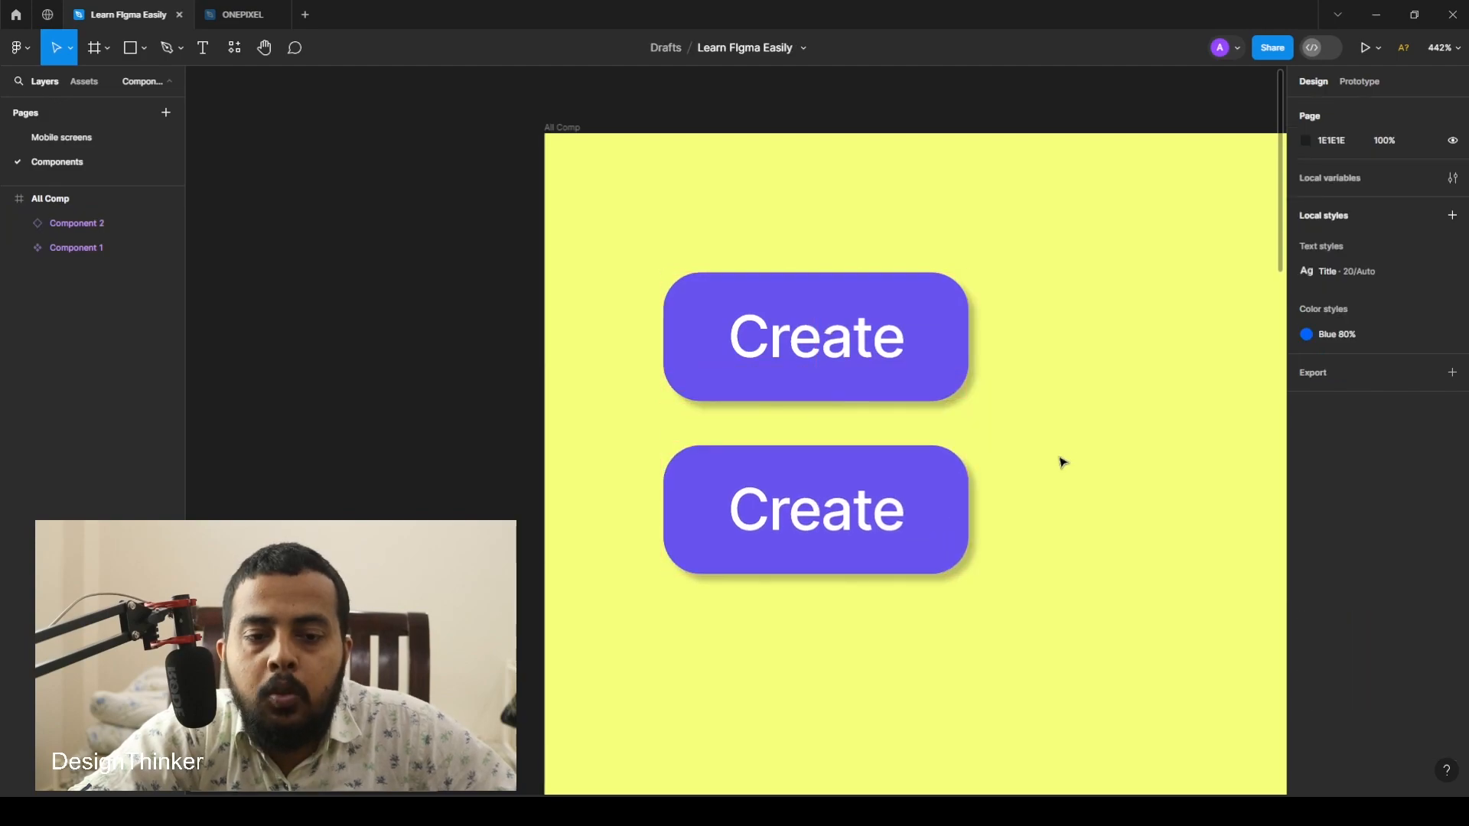
# - Compare the properties of the main Create button component with those of its copy below
pyautogui.click(961, 511)
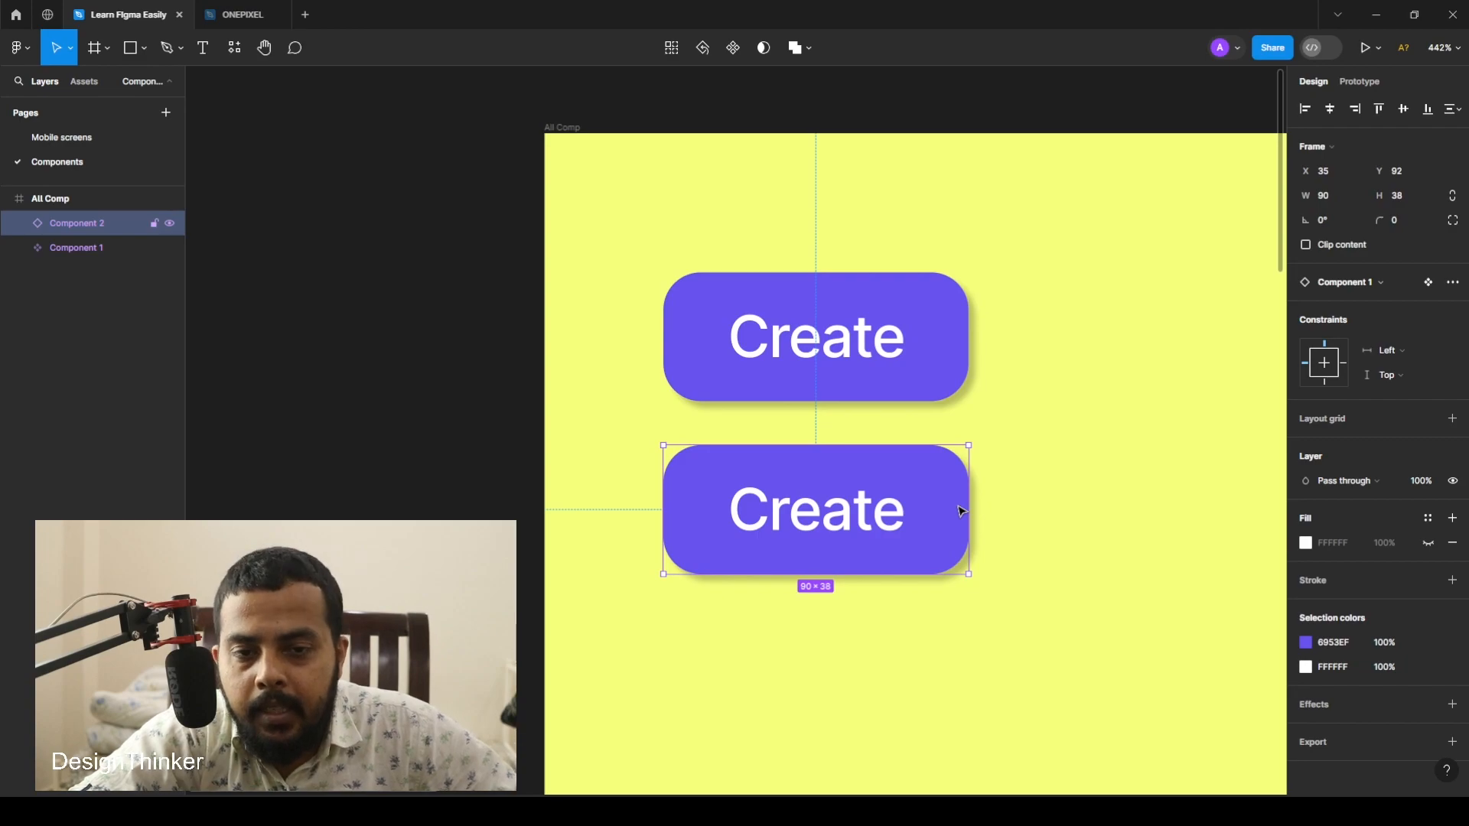
pyautogui.click(954, 307)
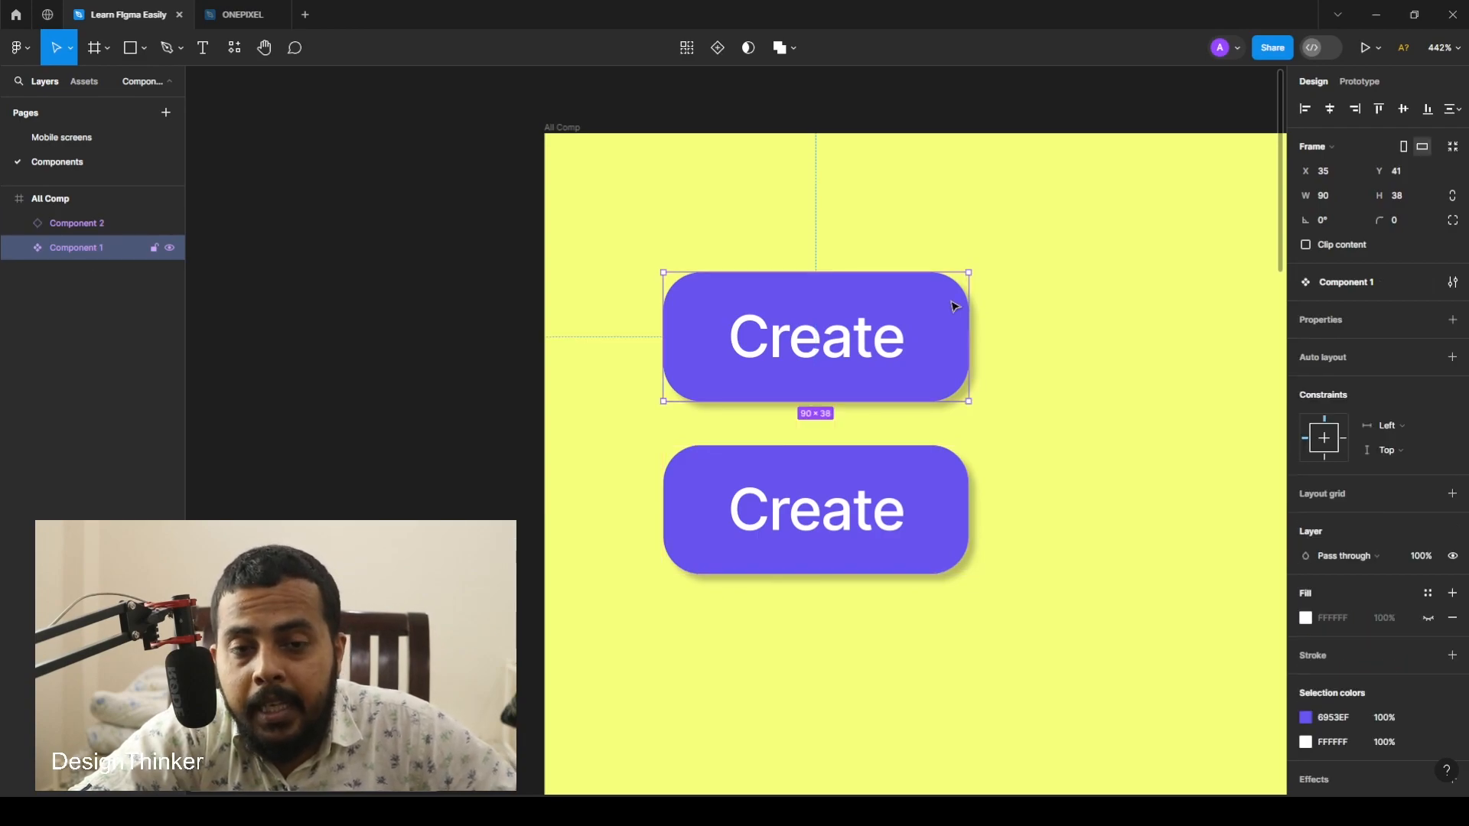
pyautogui.click(904, 541)
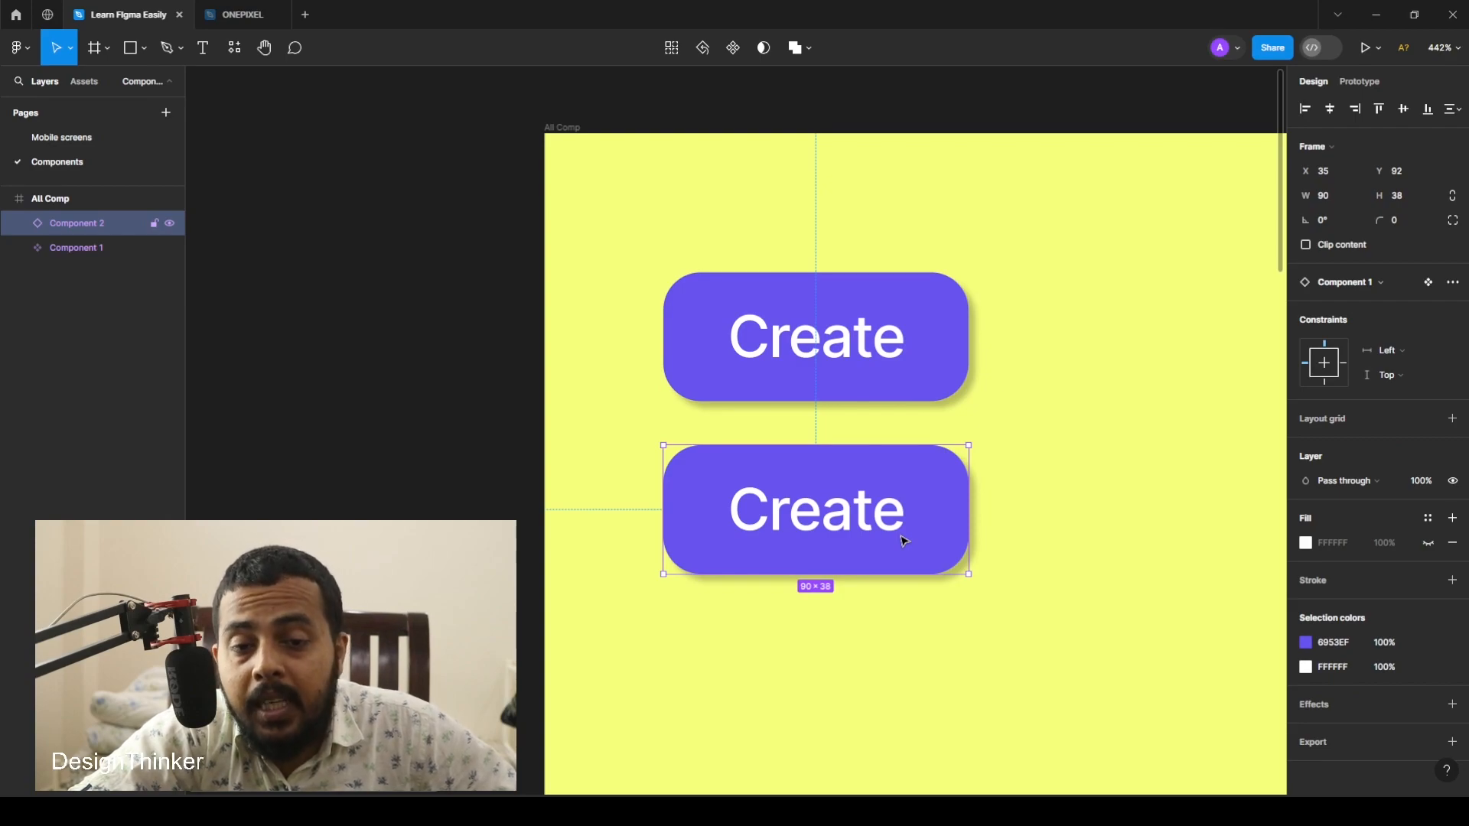
pyautogui.press('Tab')
pyautogui.hotkey('shift', 'Tab')
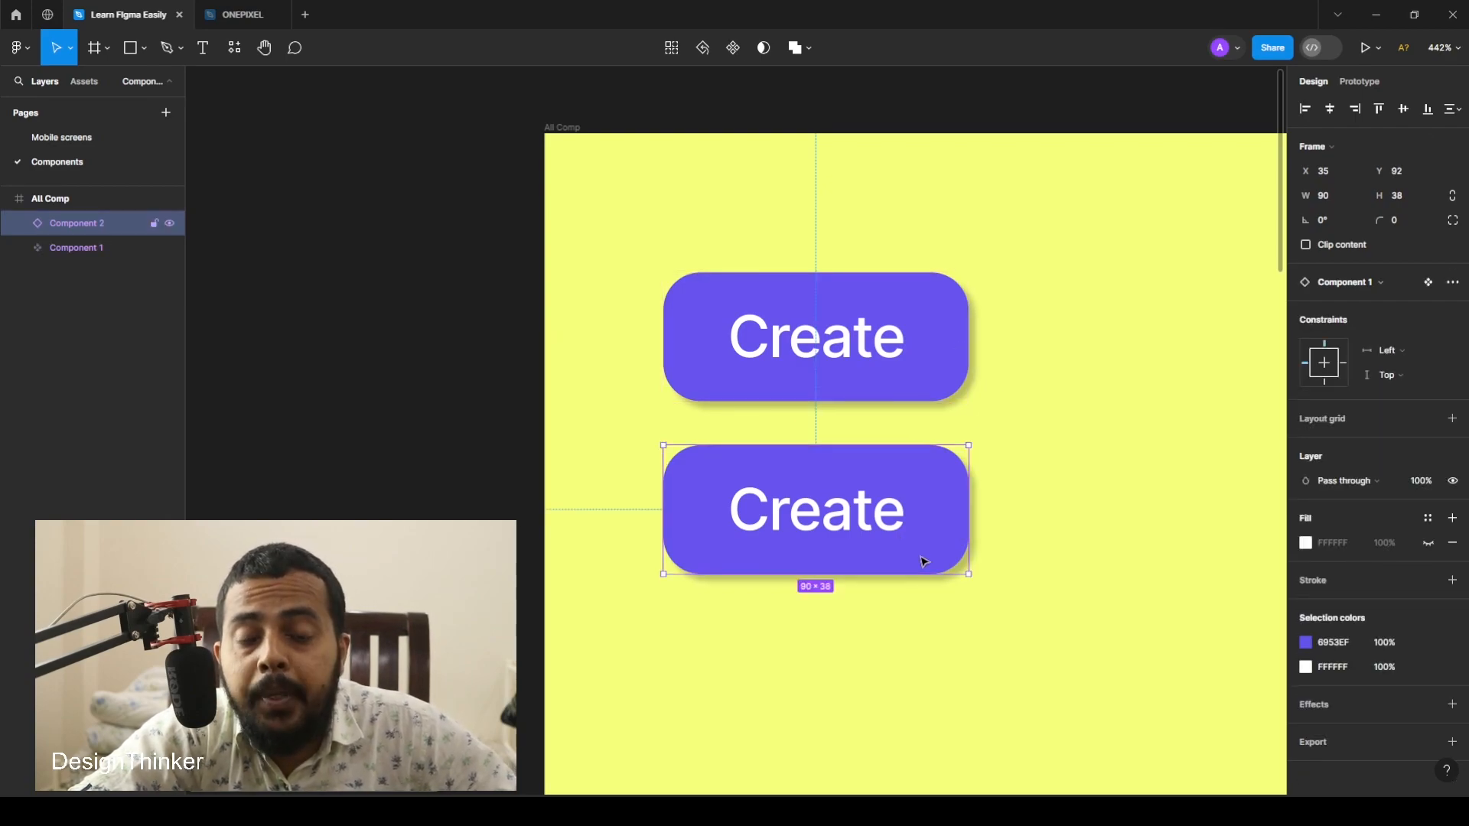
pyautogui.click(944, 326)
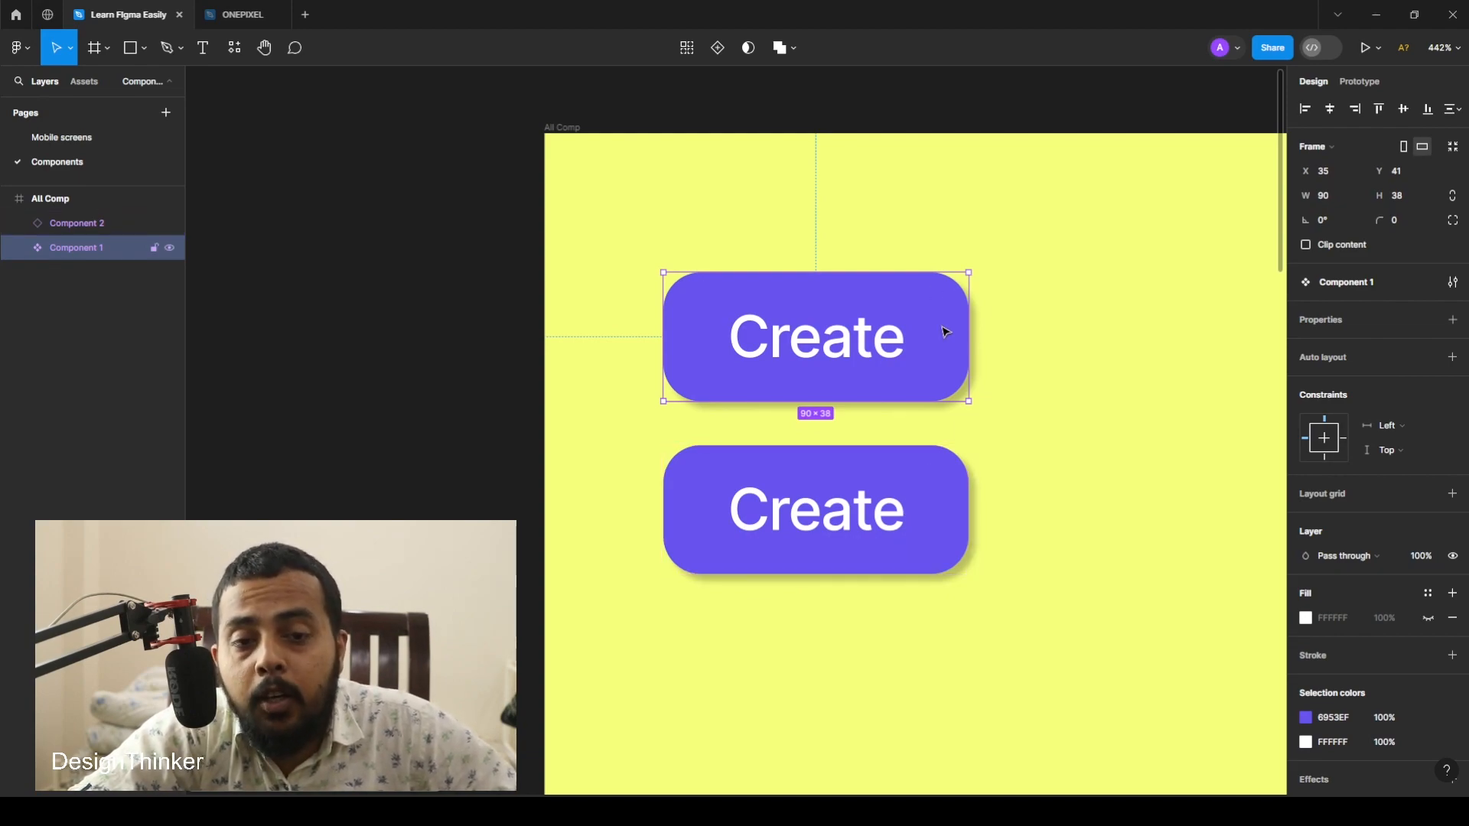
pyautogui.click(941, 495)
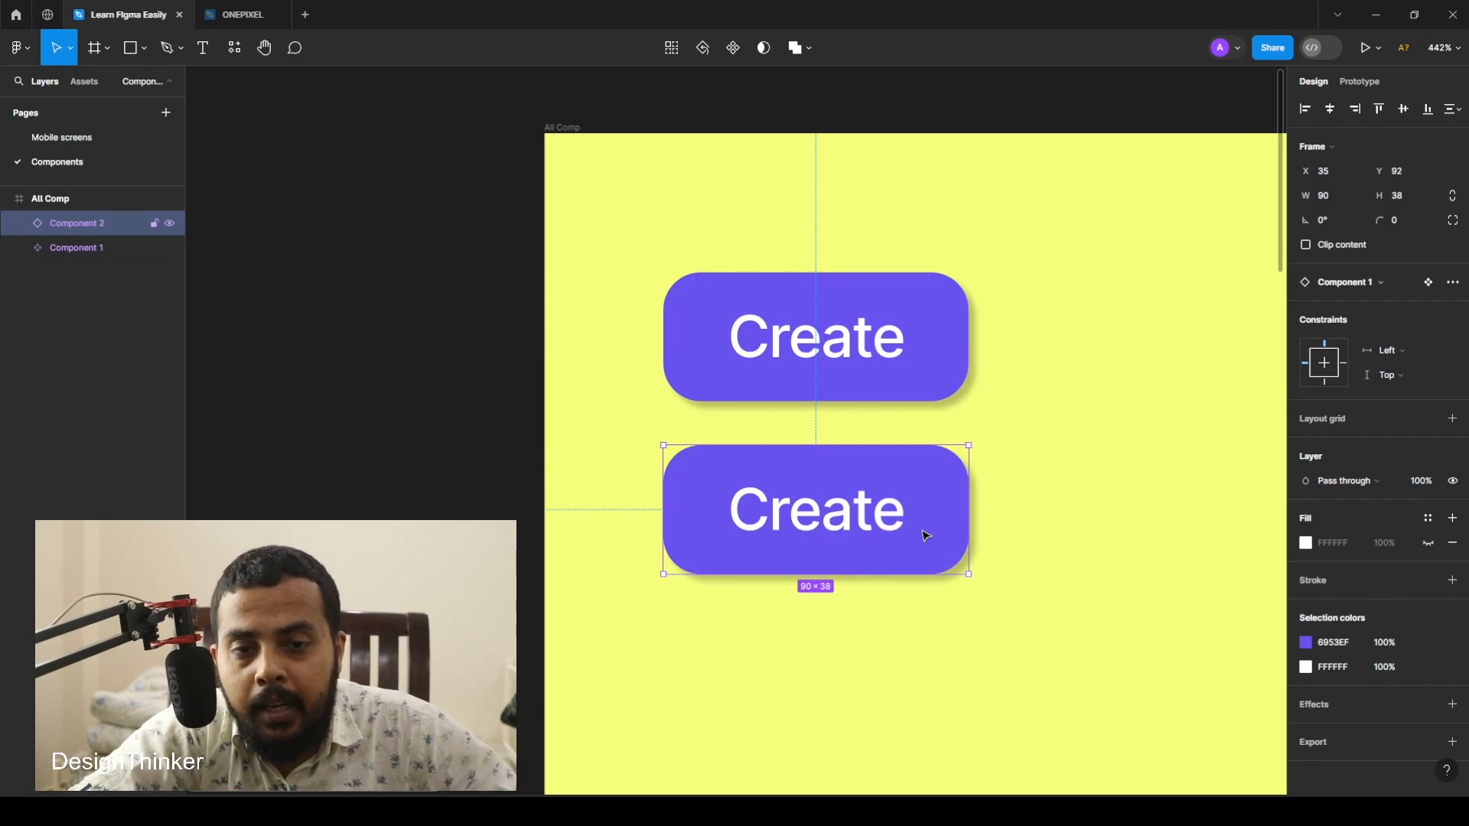
pyautogui.click(953, 334)
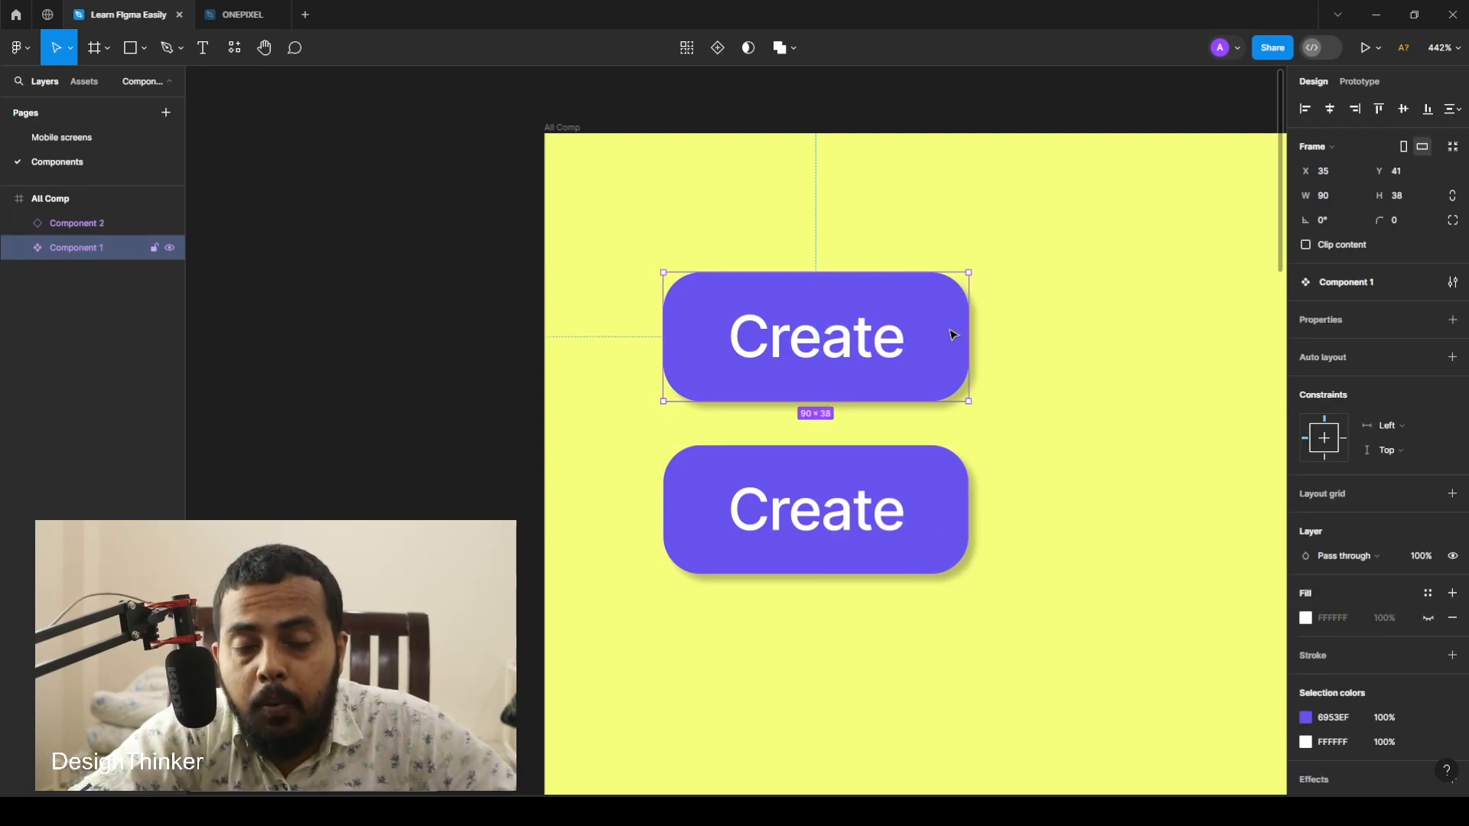
pyautogui.click(1075, 469)
# - Duplicate the button instance until the frame holds six buttons in two columns of three
pyautogui.scroll(-2, 810, 559)
pyautogui.hscroll(3, 810, 559)
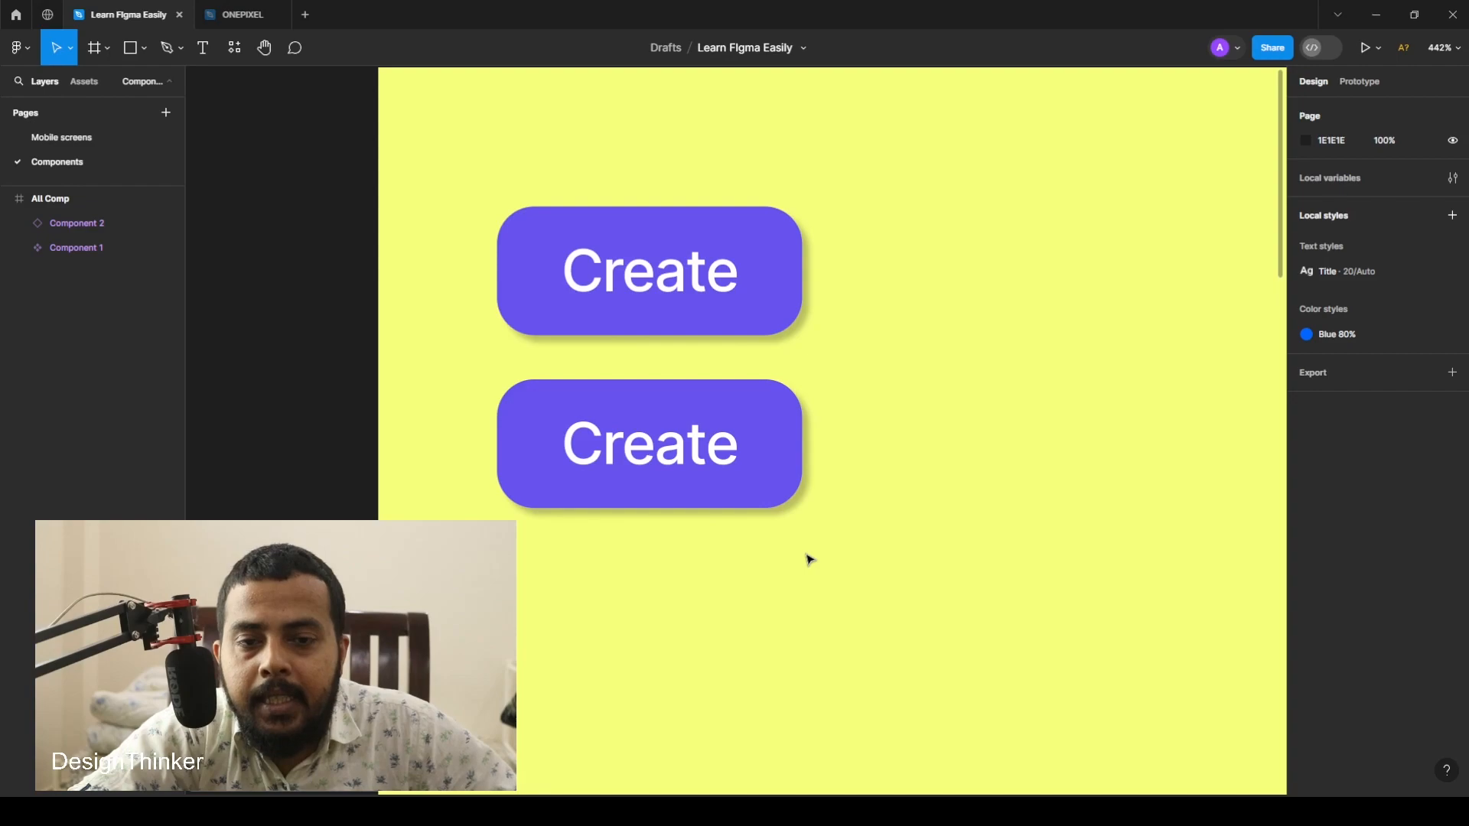
pyautogui.scroll(-1, 810, 559)
pyautogui.click(681, 508)
pyautogui.moveTo(682, 508); pyautogui.dragTo(1068, 318)
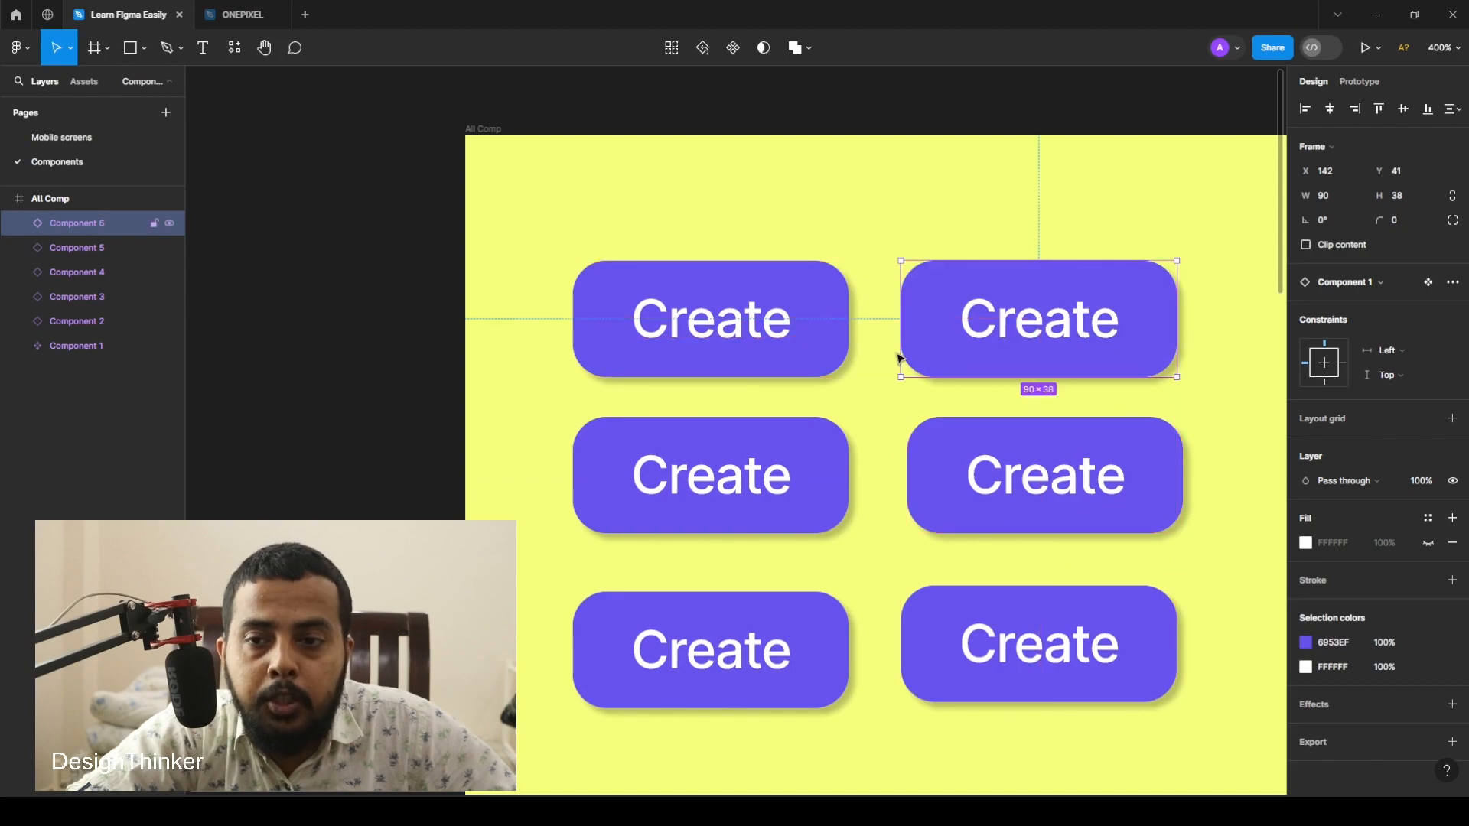
pyautogui.click(311, 430)
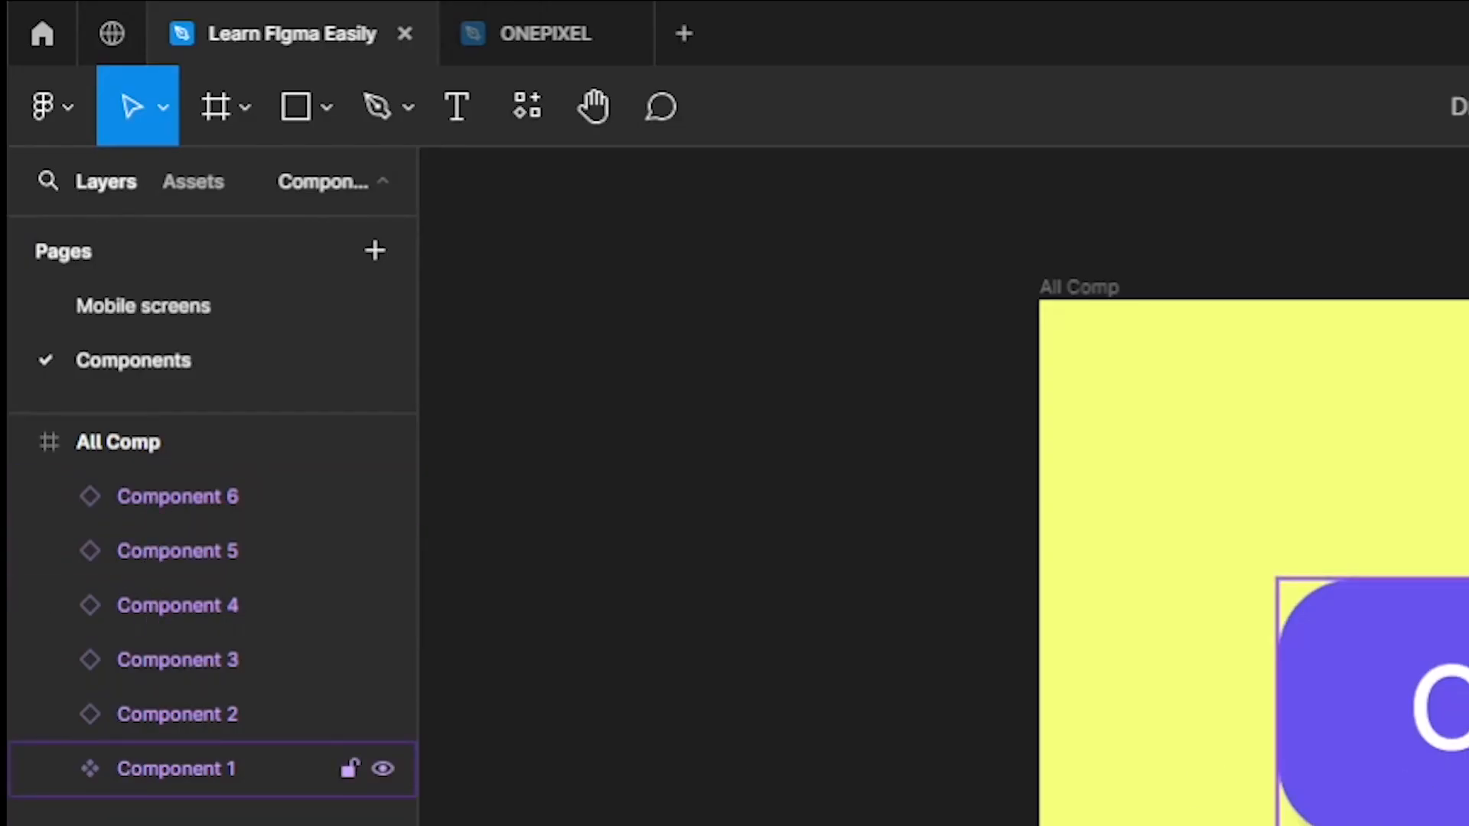
# - Inspect the Component 1 and Component 2 layers to compare the main component with an instance
pyautogui.click(84, 782)
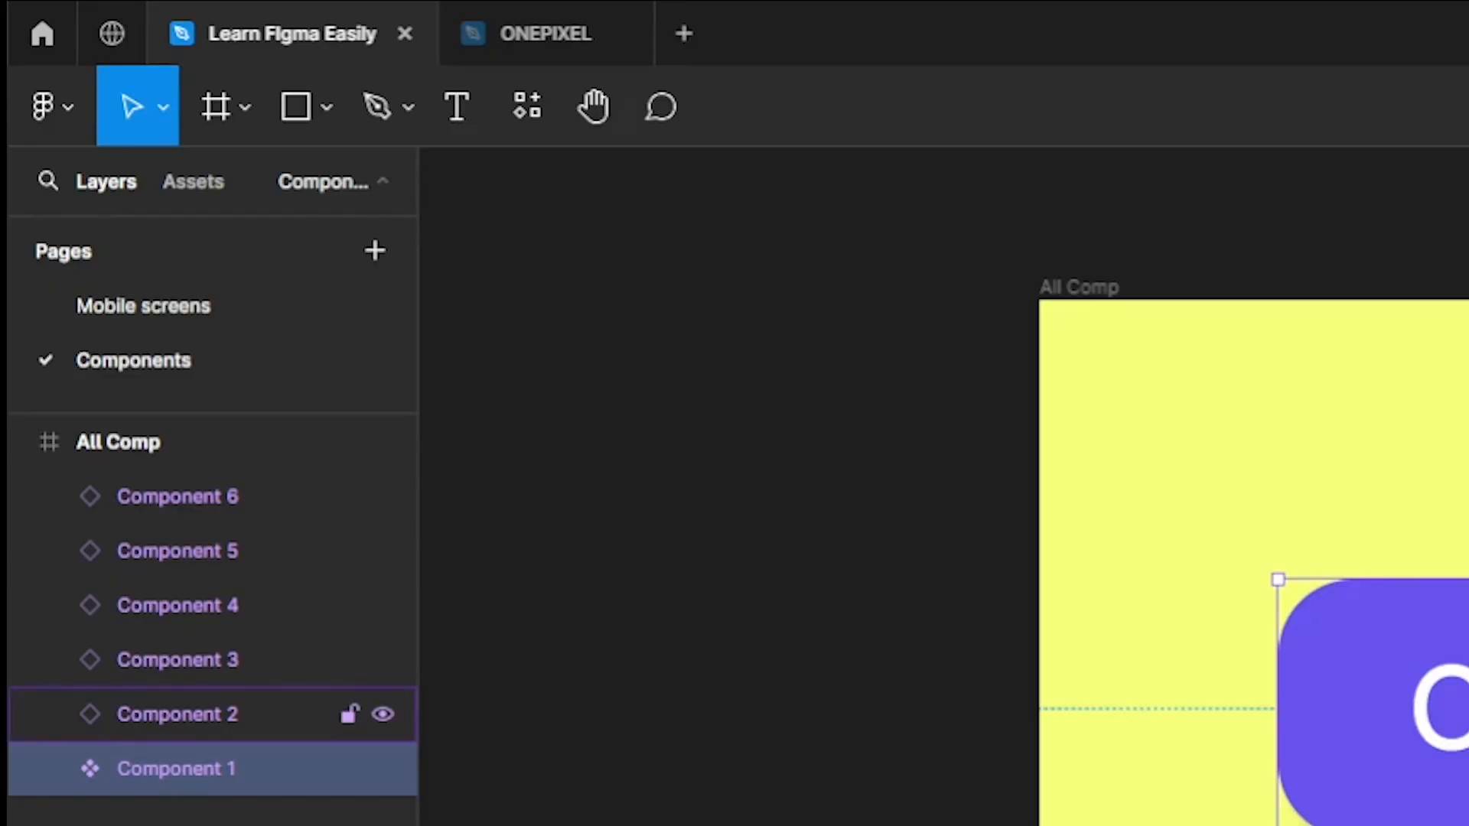
pyautogui.click(106, 715)
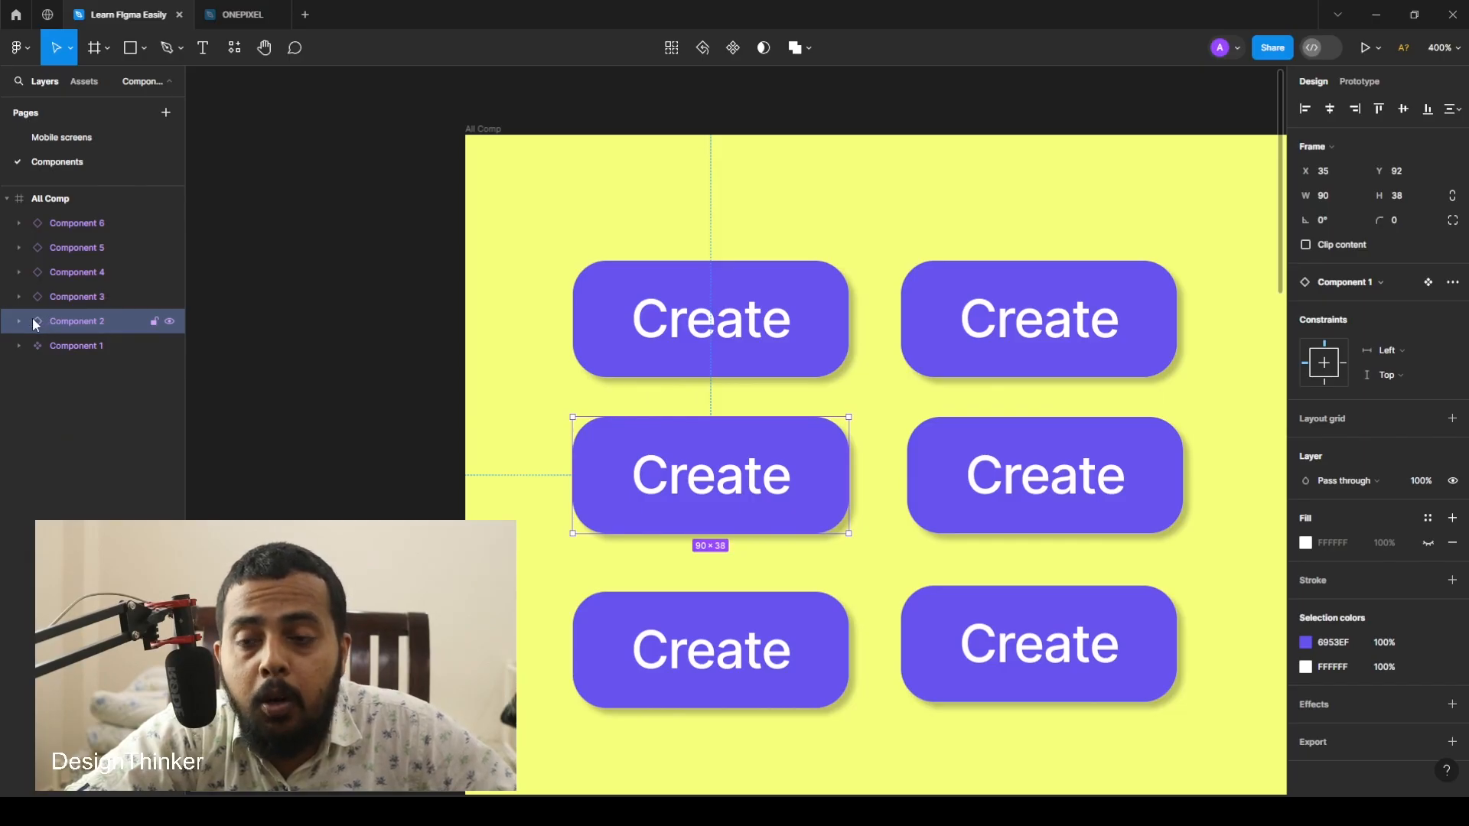
pyautogui.click(733, 196)
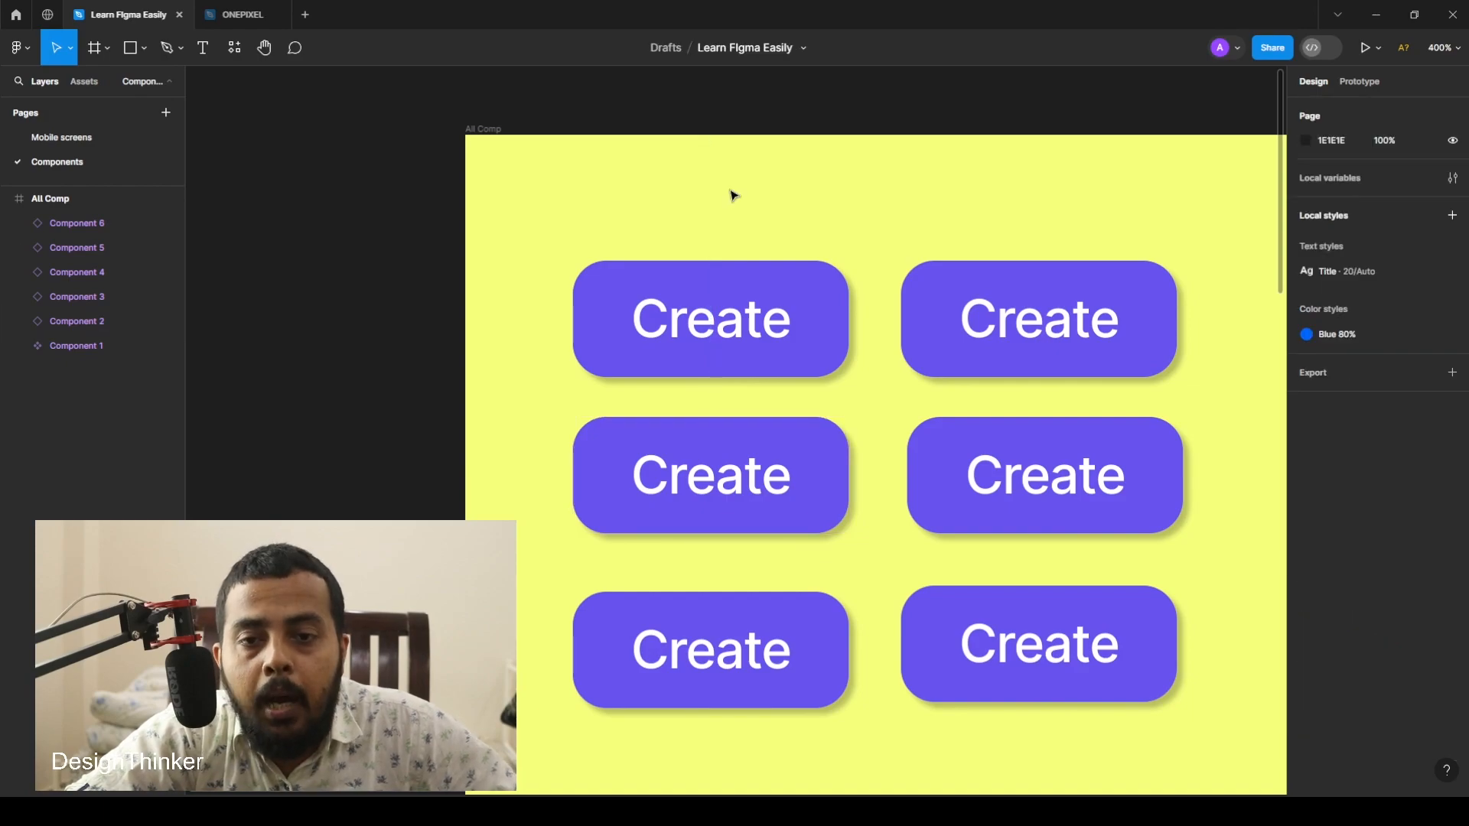
pyautogui.click(752, 283)
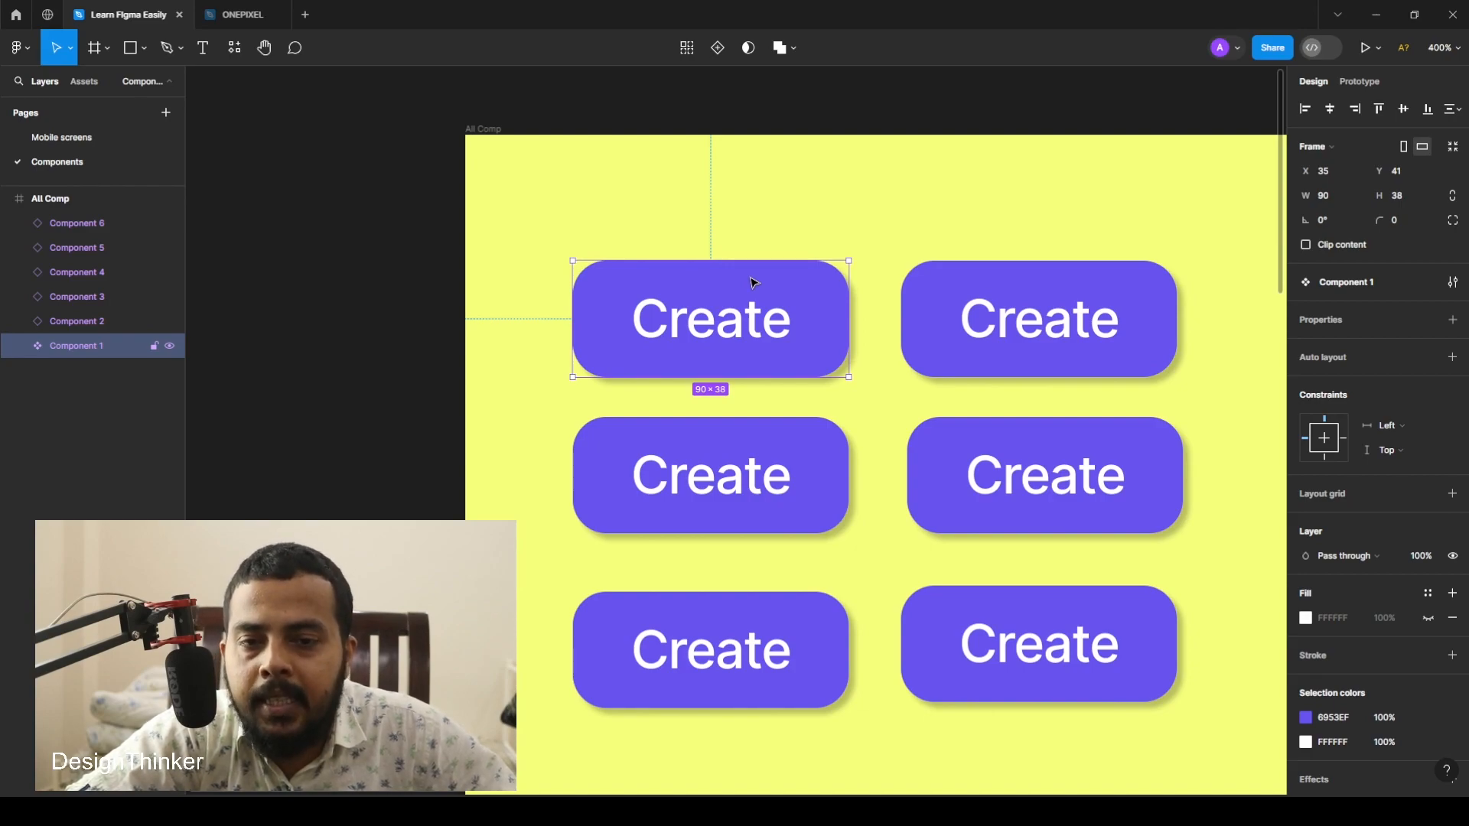
pyautogui.doubleClick(739, 329)
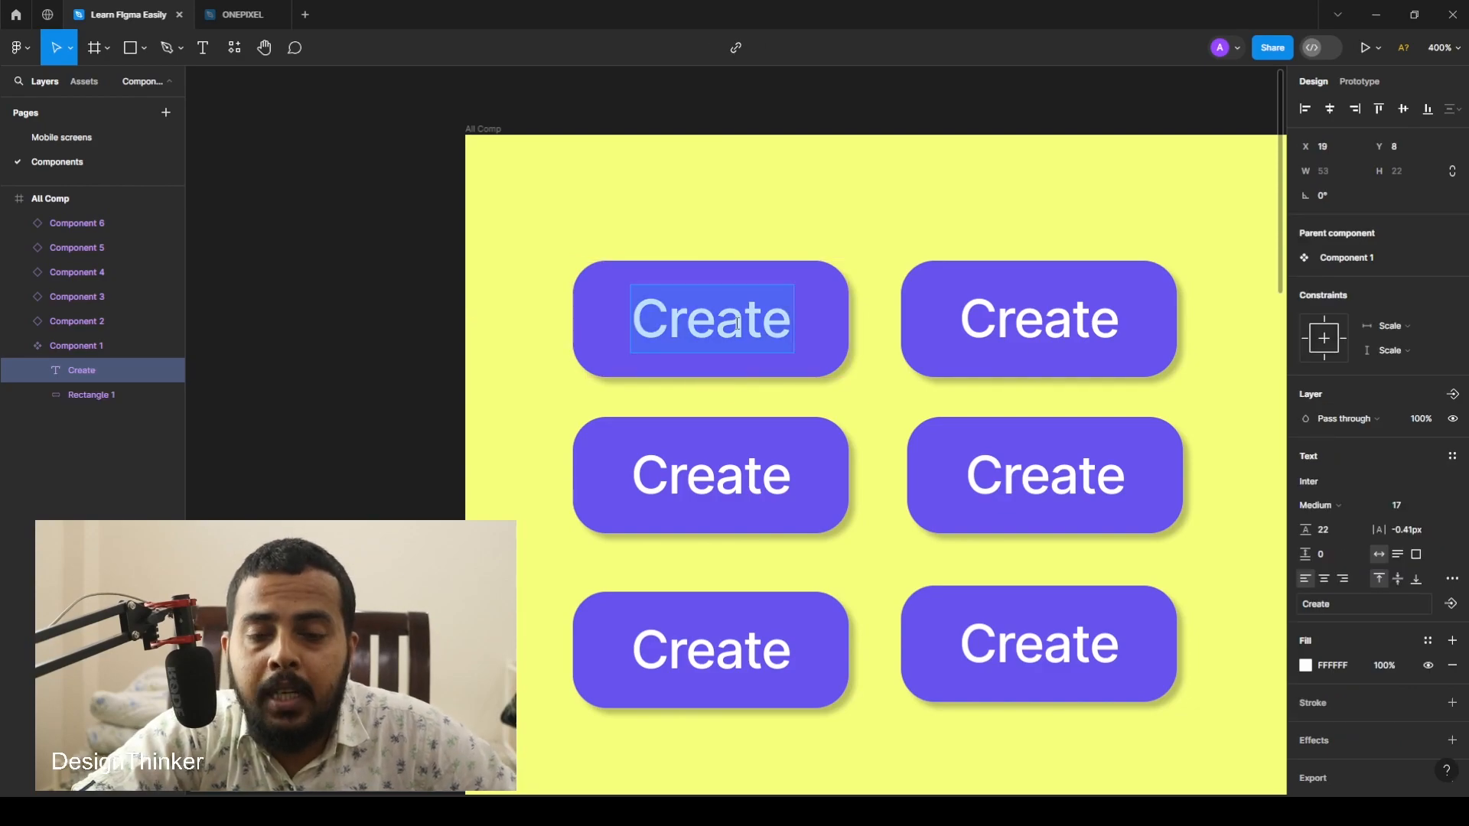
pyautogui.press('Escape')
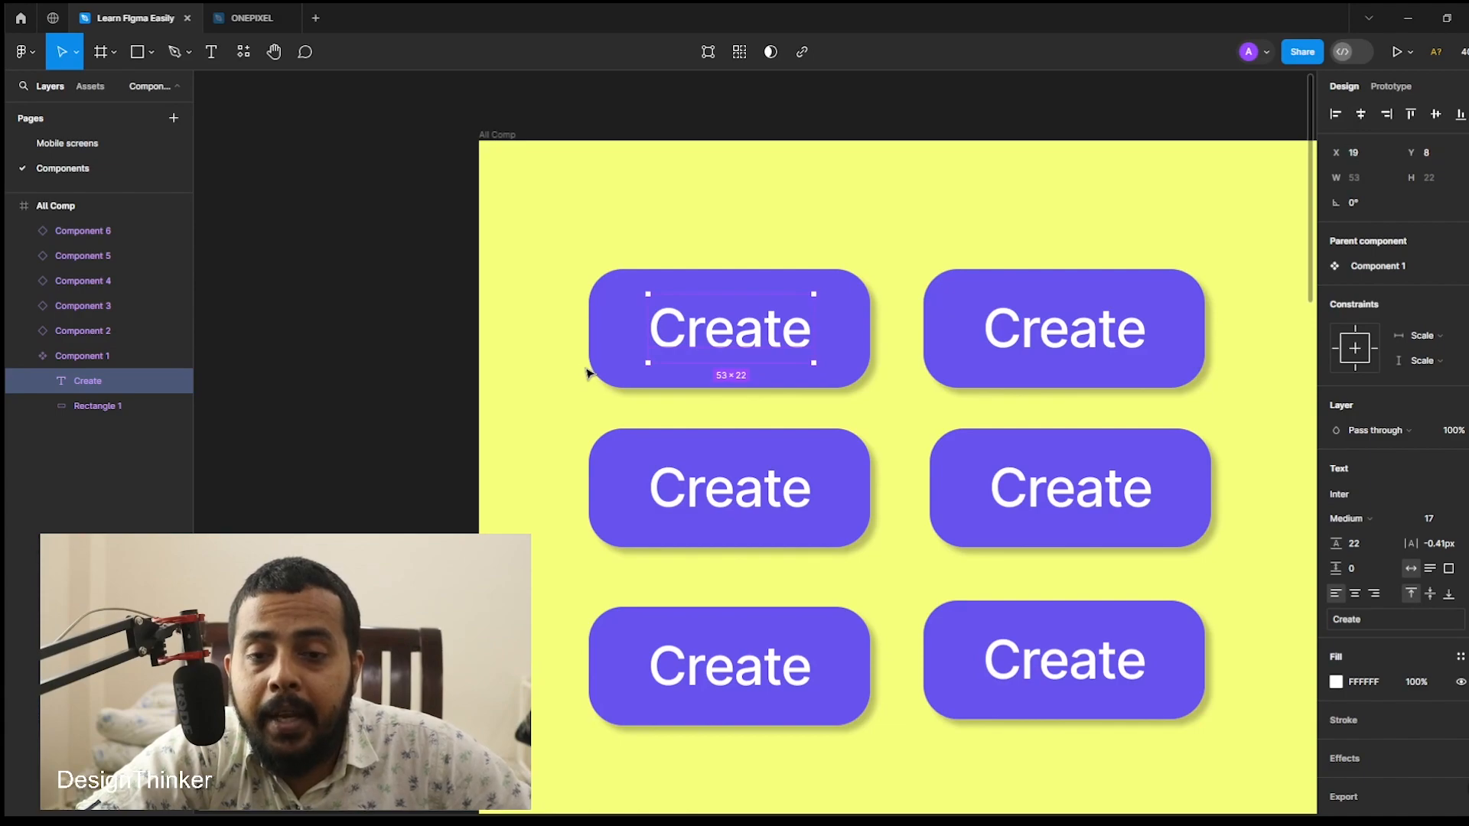
pyautogui.click(553, 349)
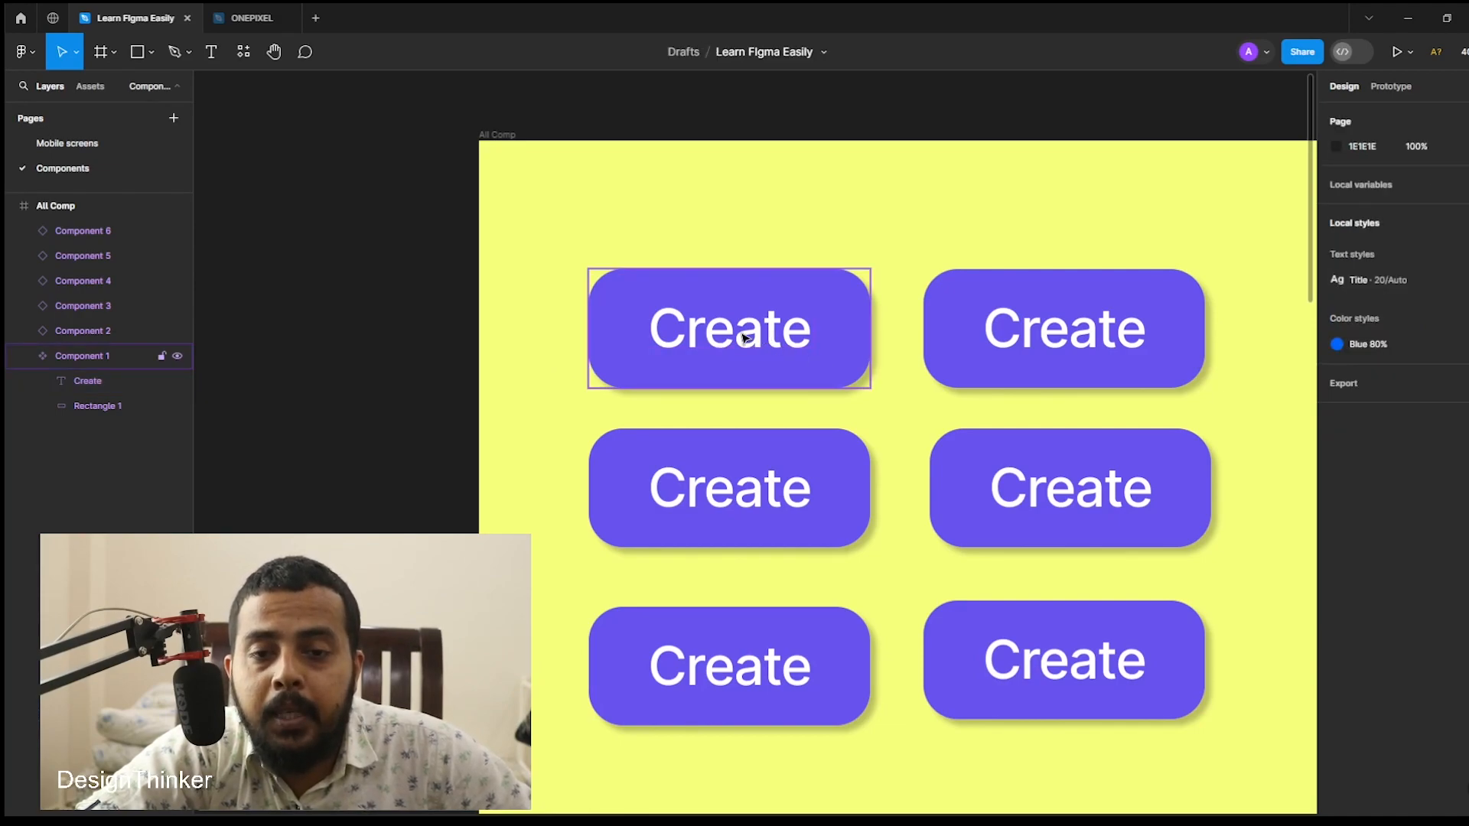
# - Change the label of the main component, Component 1, to "Add"
pyautogui.doubleClick(752, 341)
pyautogui.doubleClick(752, 340)
pyautogui.write('Add')
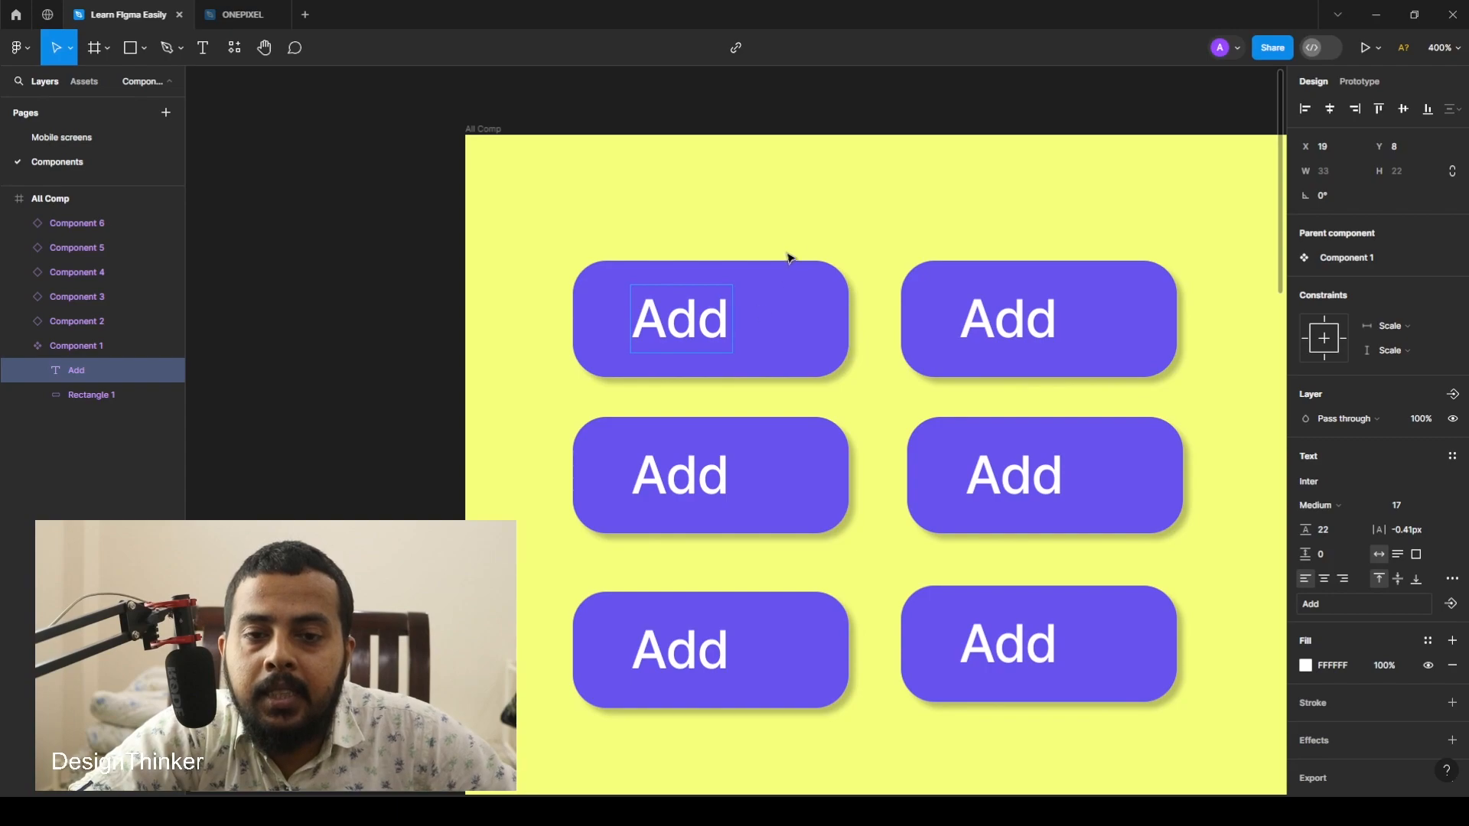
pyautogui.press('Escape')
pyautogui.click(806, 223)
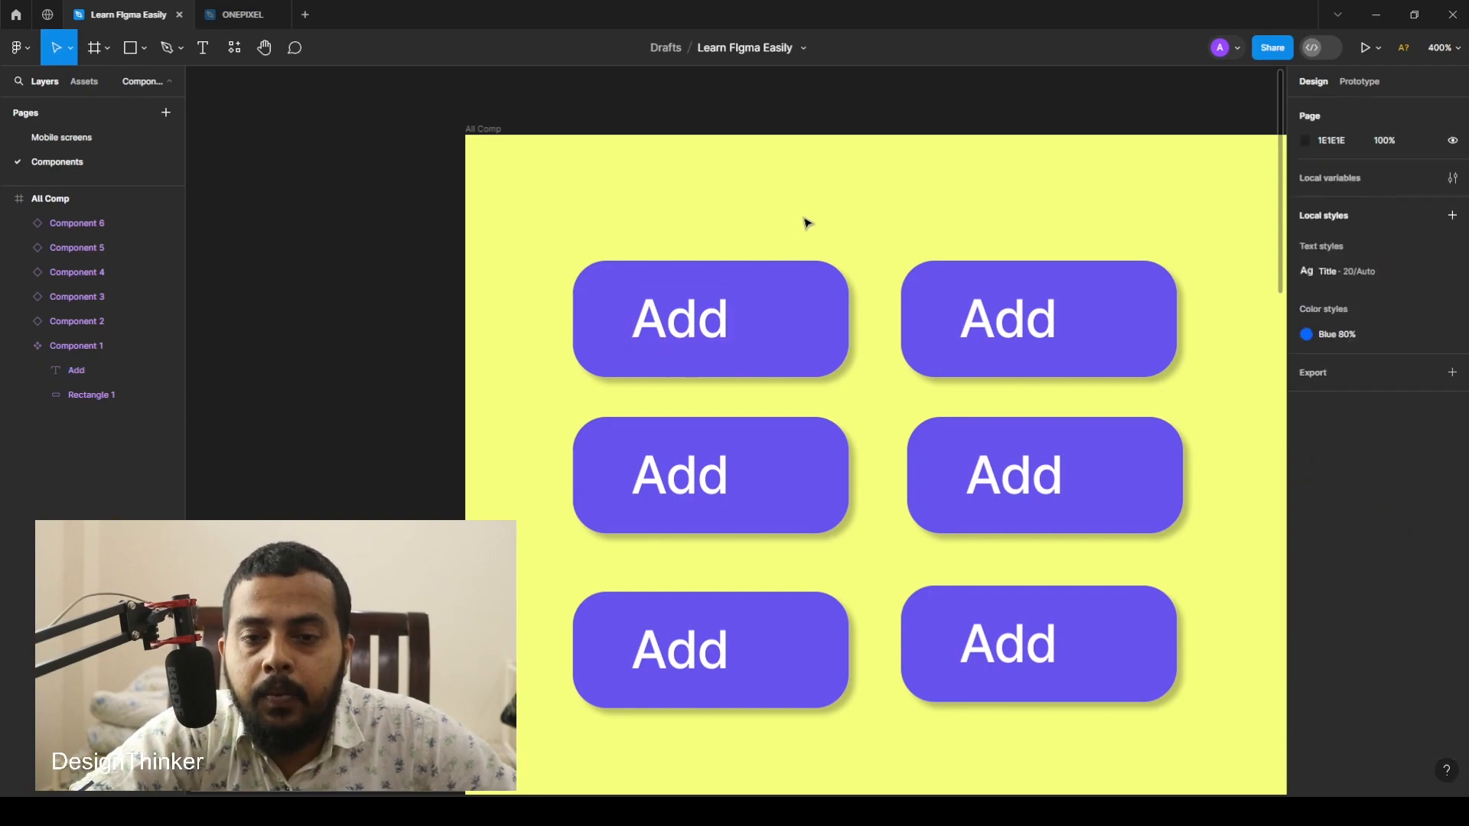
# - Undo the label change on the main button component
pyautogui.hotkey('ctrl', 'z')
pyautogui.click(818, 315)
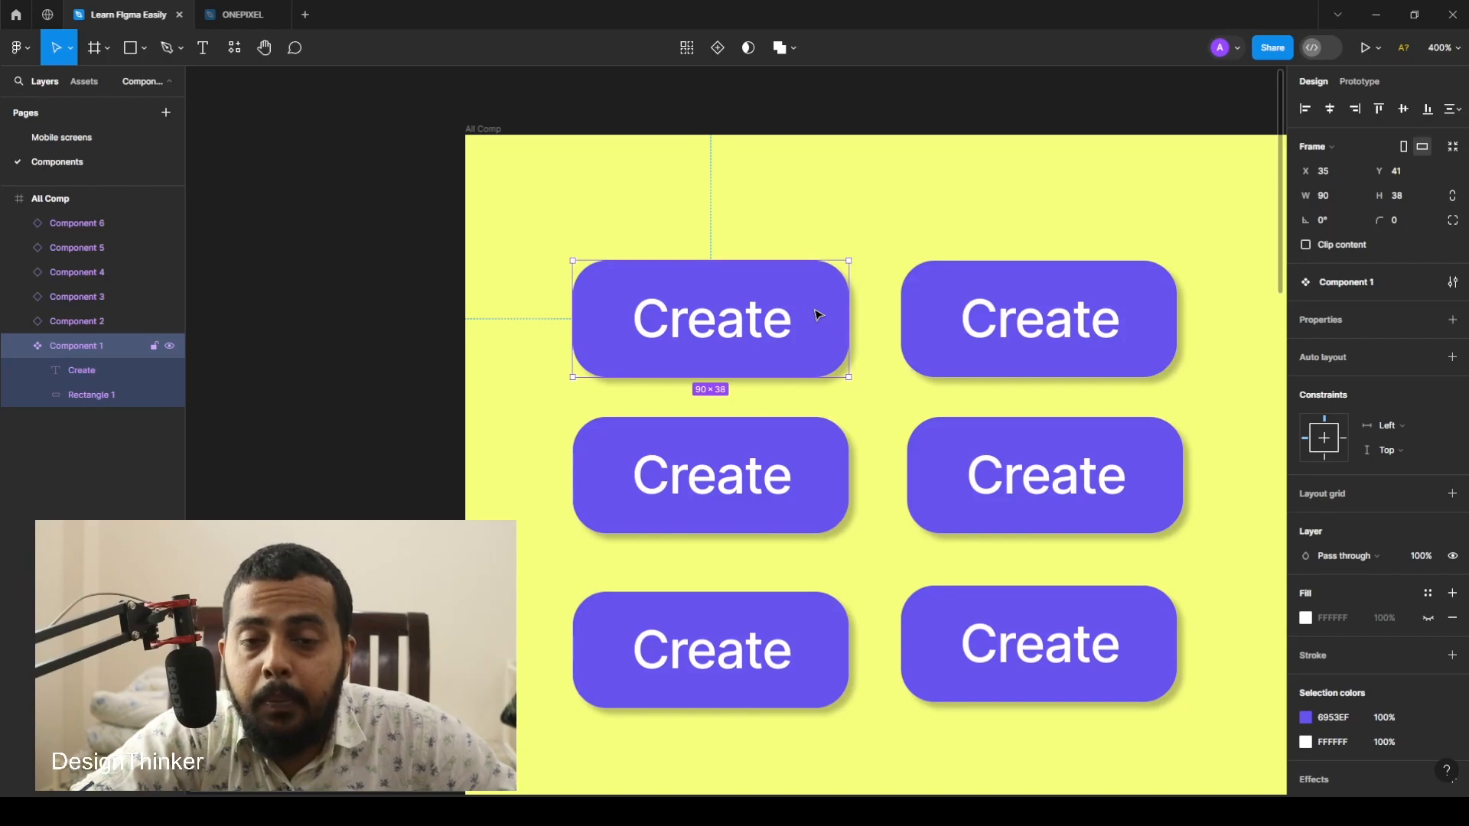
pyautogui.click(811, 507)
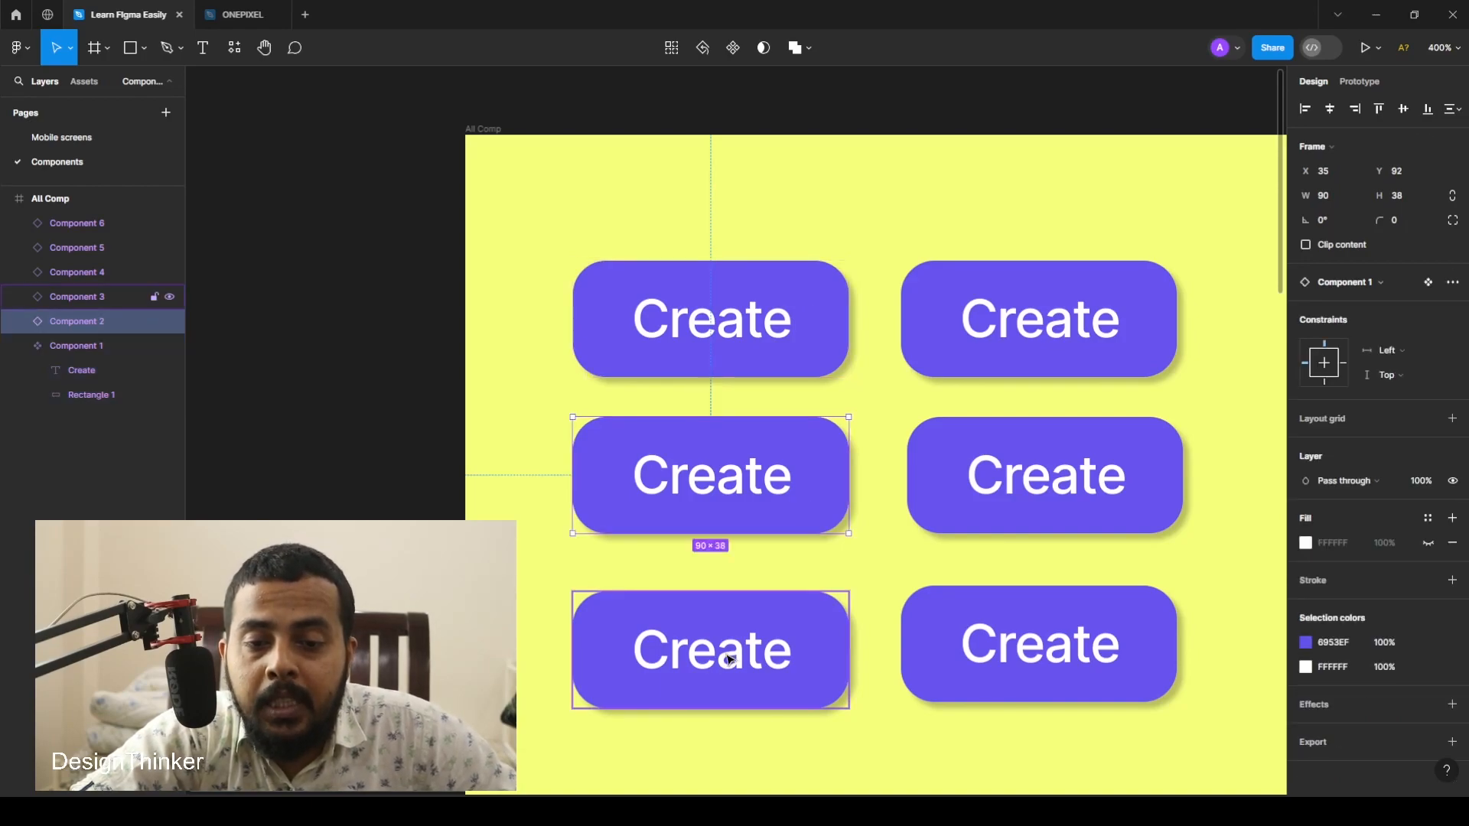
# - Change the label of the Component 4 instance, in the lowest row of the second column, to "Add"
pyautogui.doubleClick(1045, 650)
pyautogui.doubleClick(1058, 651)
pyautogui.write('Add')
pyautogui.click(1207, 570)
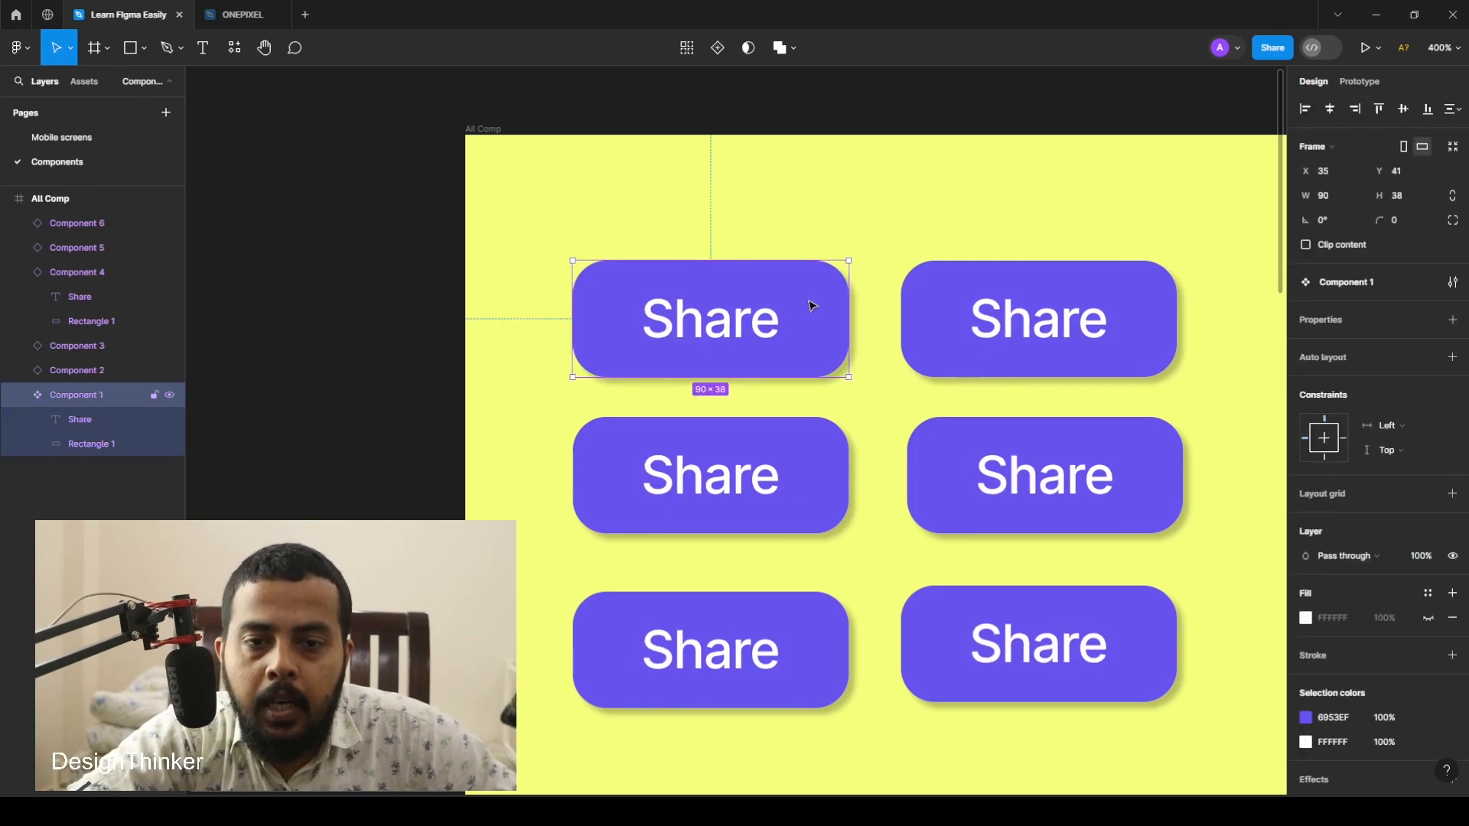
# - Round the corners of the main Share button's background rectangle to a radius of 16
pyautogui.doubleClick(818, 308)
pyautogui.moveTo(835, 290); pyautogui.dragTo(826, 306)
pyautogui.moveTo(847, 202); pyautogui.dragTo(822, 223)
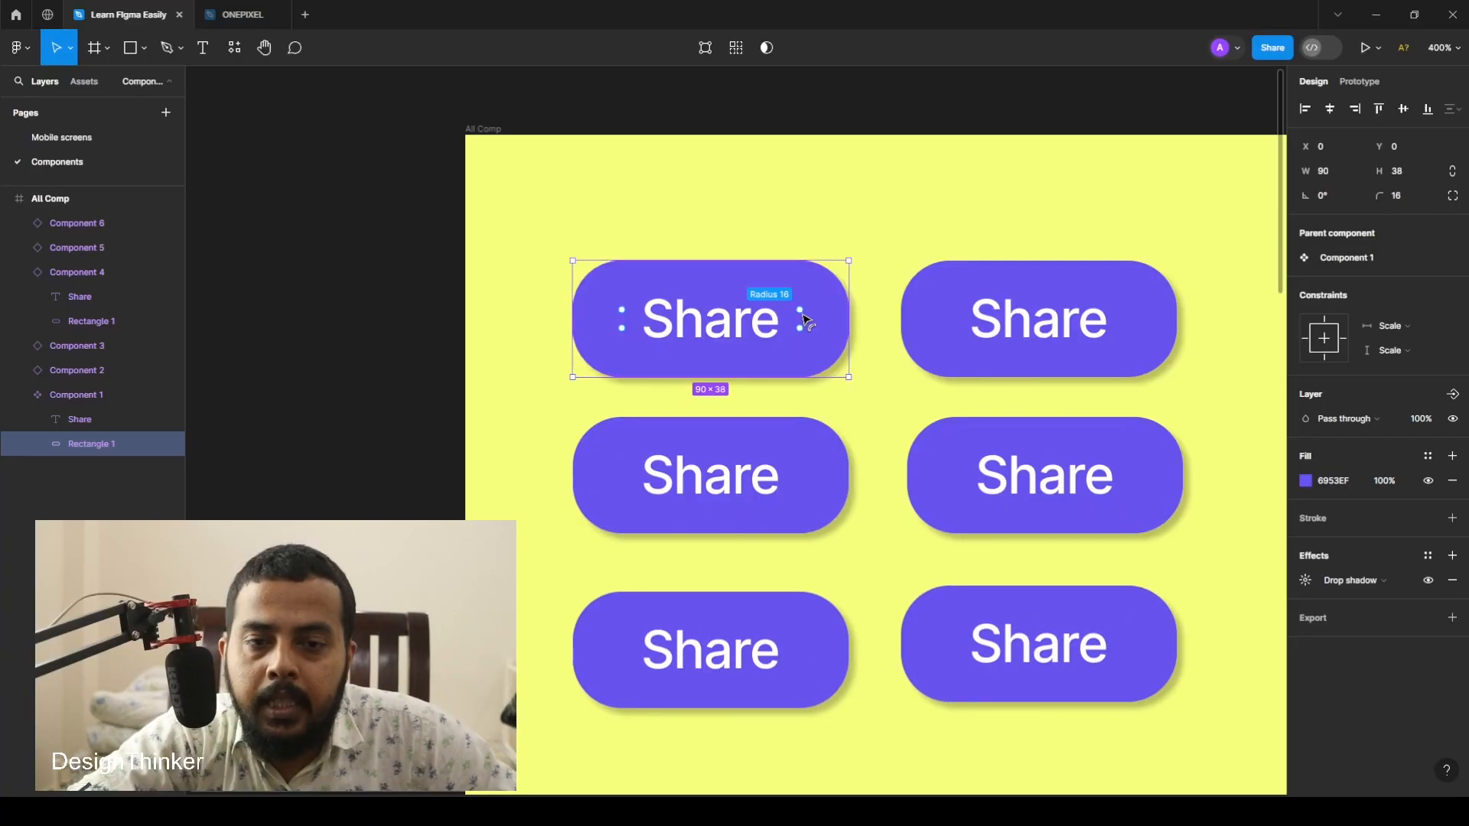
pyautogui.click(903, 228)
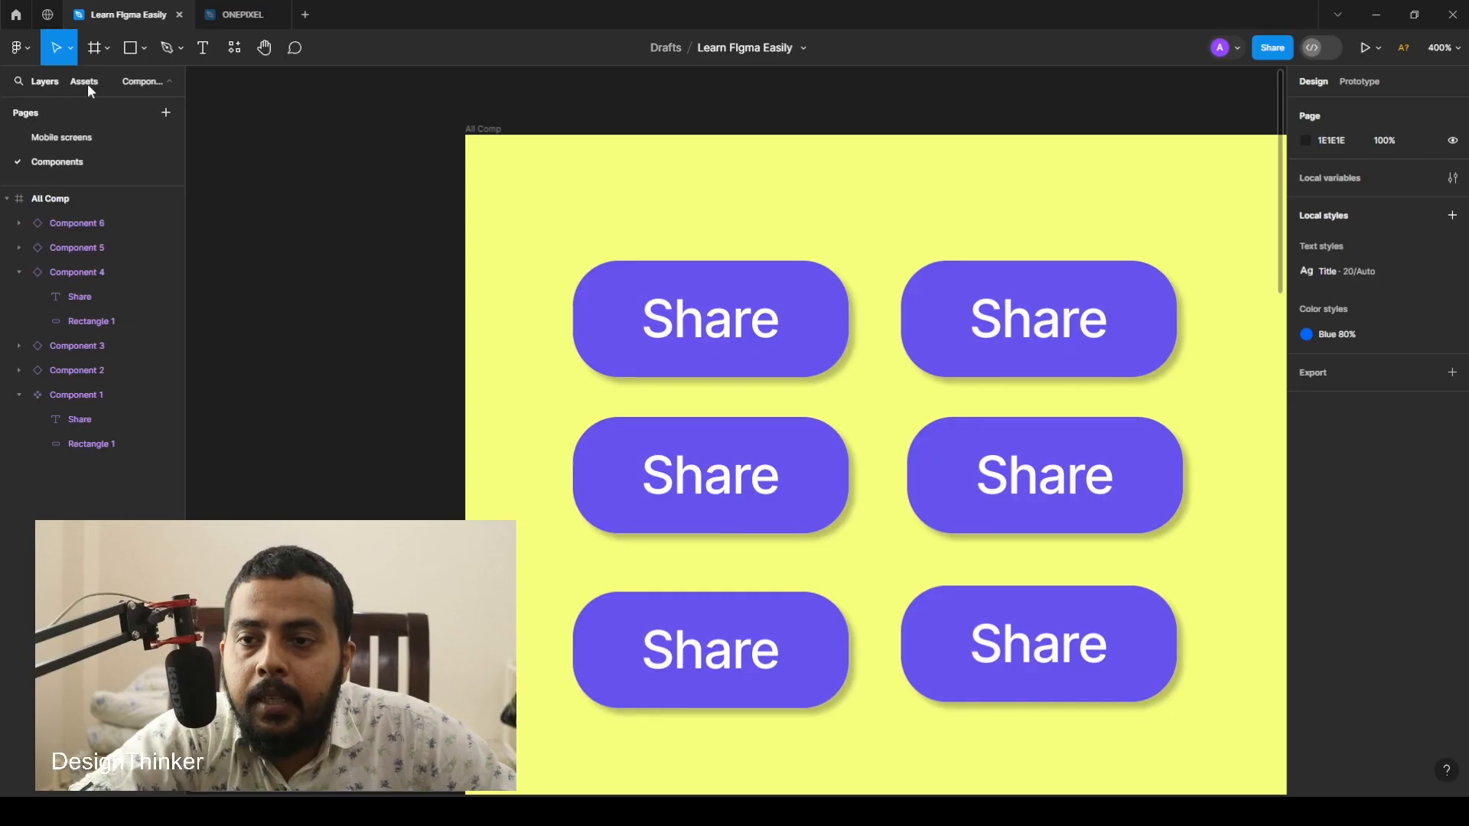
# - Examine the local components stored under All Comp in the file's assets, and return to the layer list
pyautogui.click(195, 186)
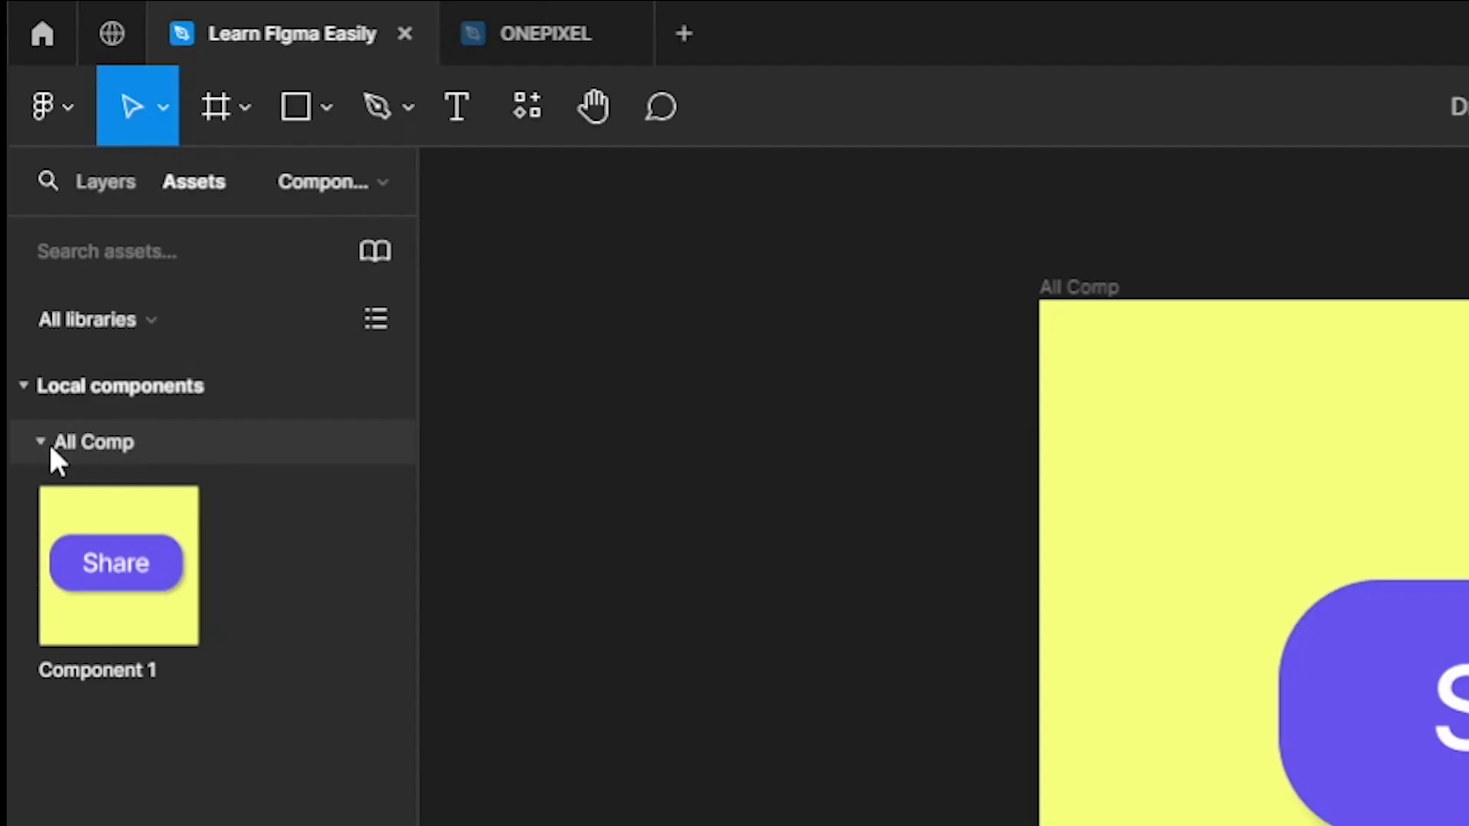
pyautogui.click(48, 447)
pyautogui.click(49, 447)
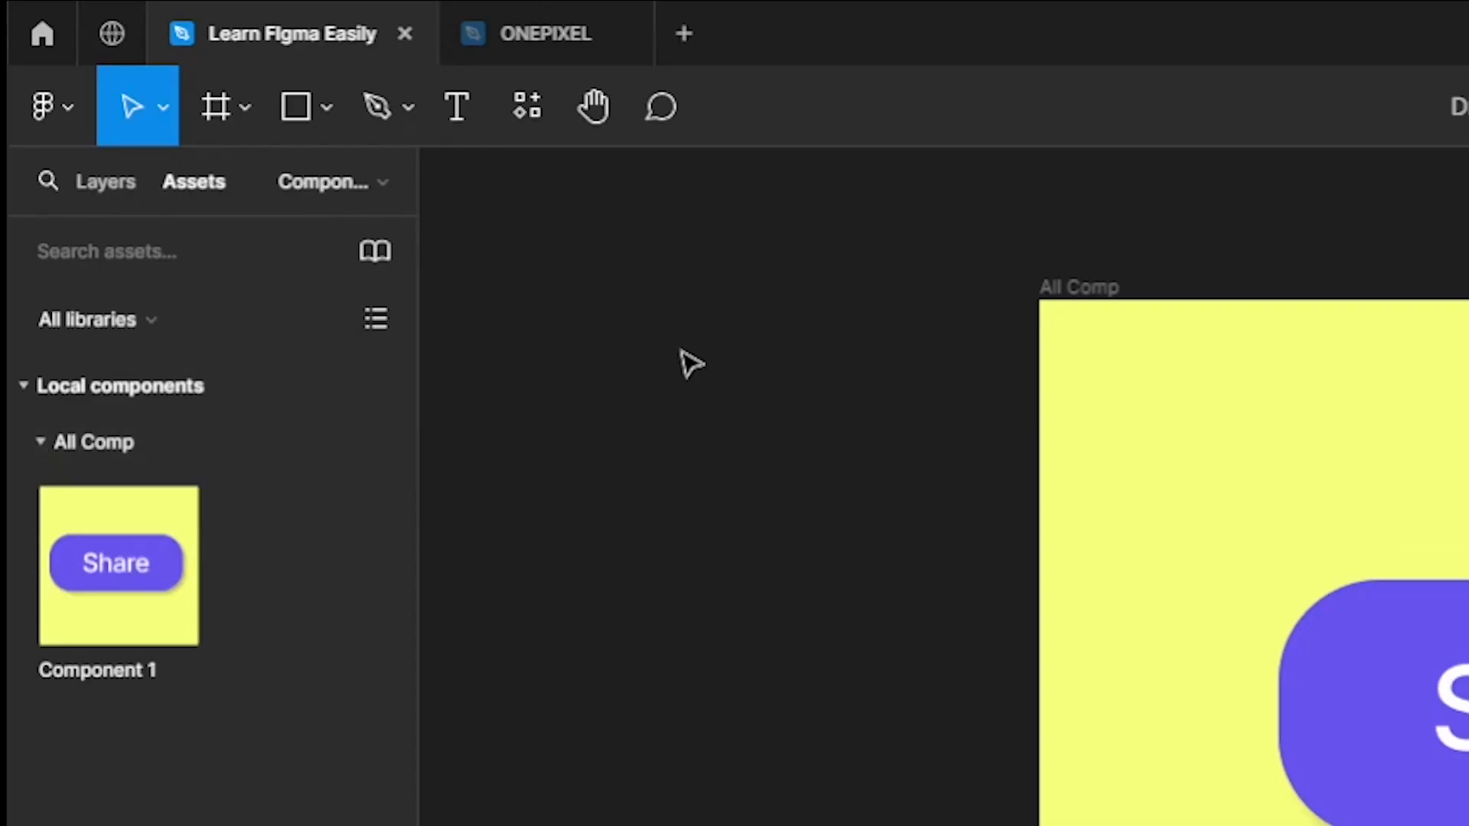
pyautogui.click(1095, 291)
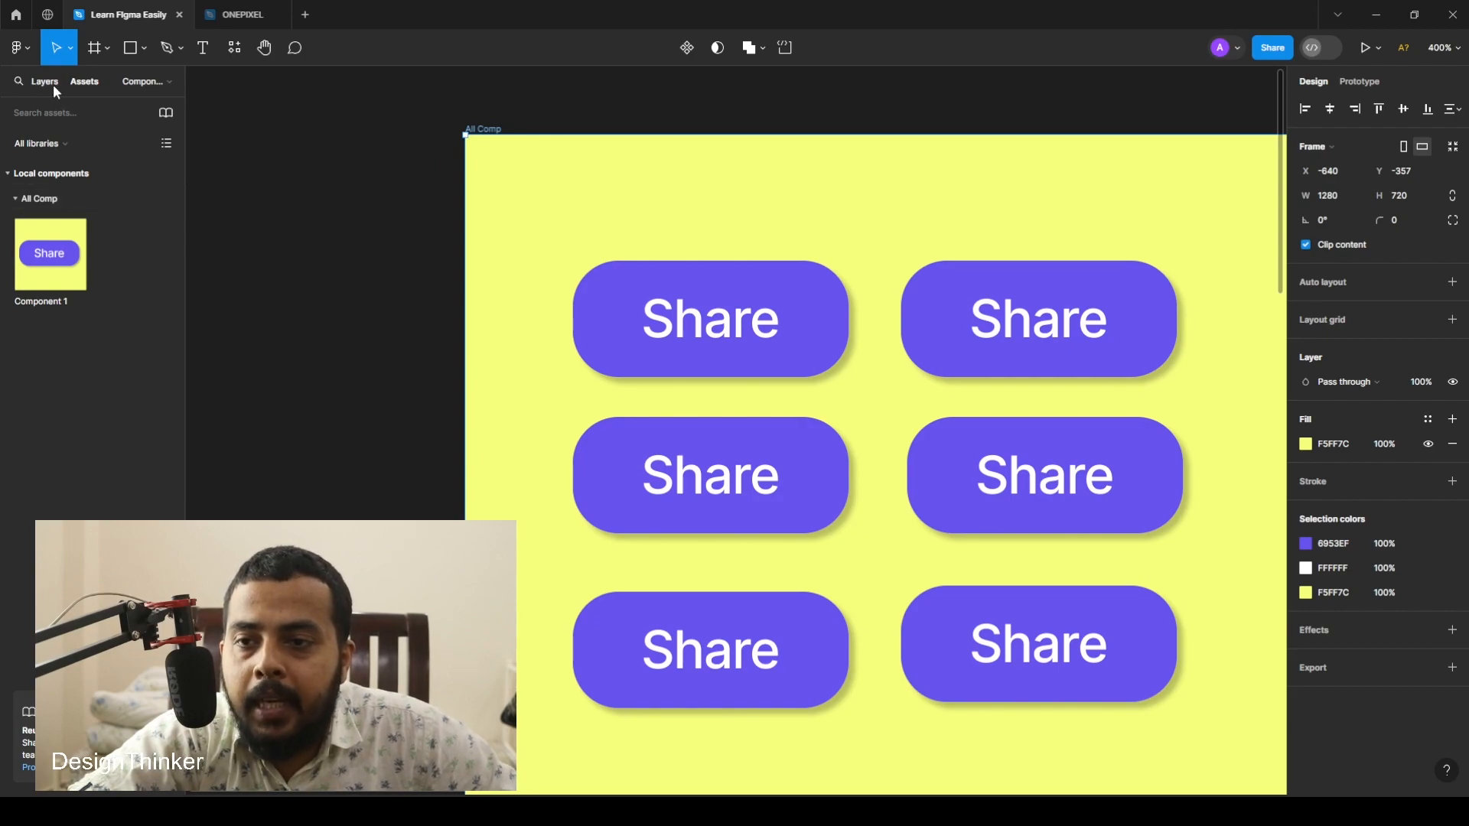
pyautogui.click(121, 186)
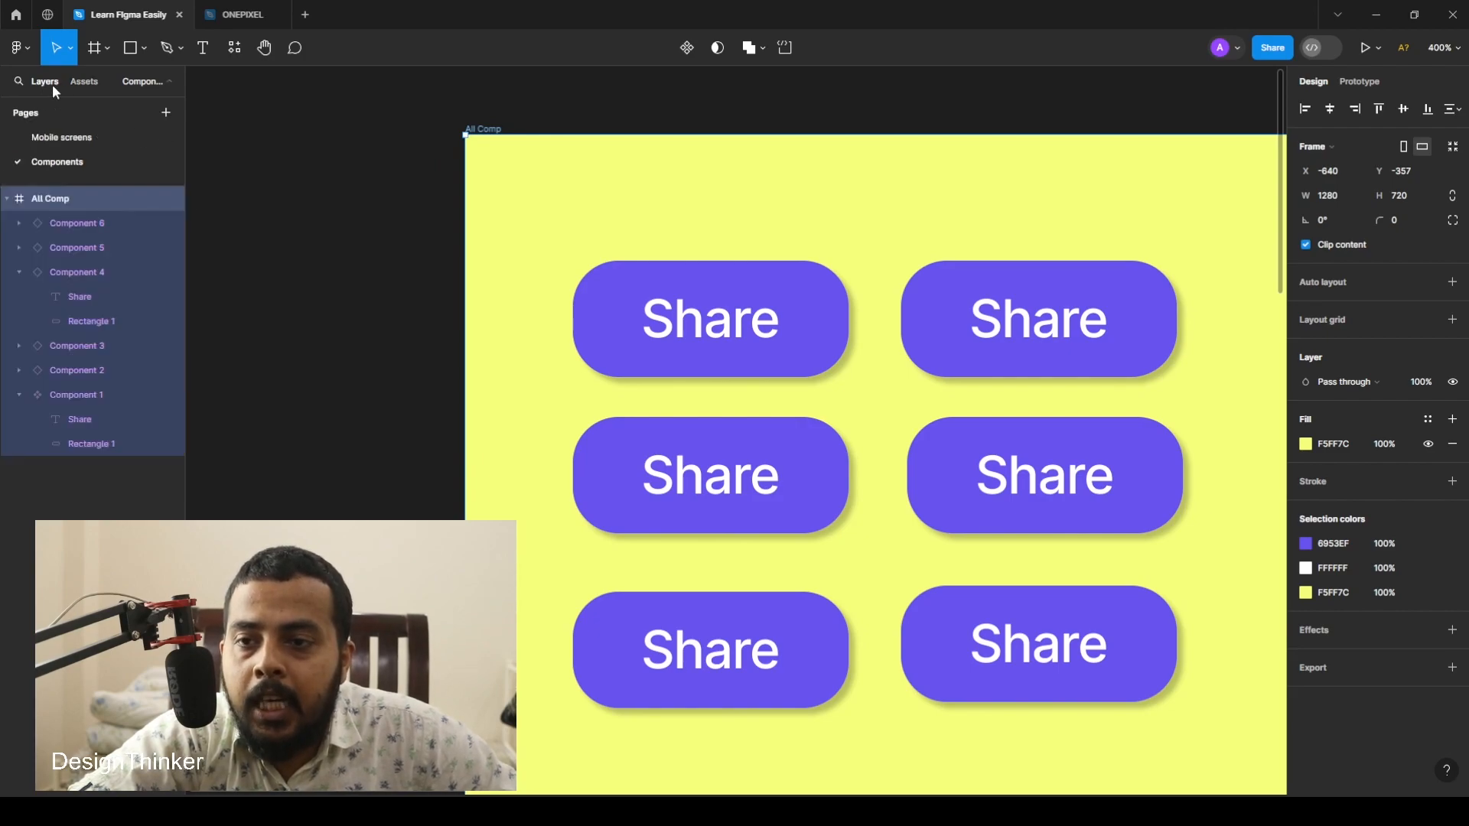
pyautogui.click(388, 394)
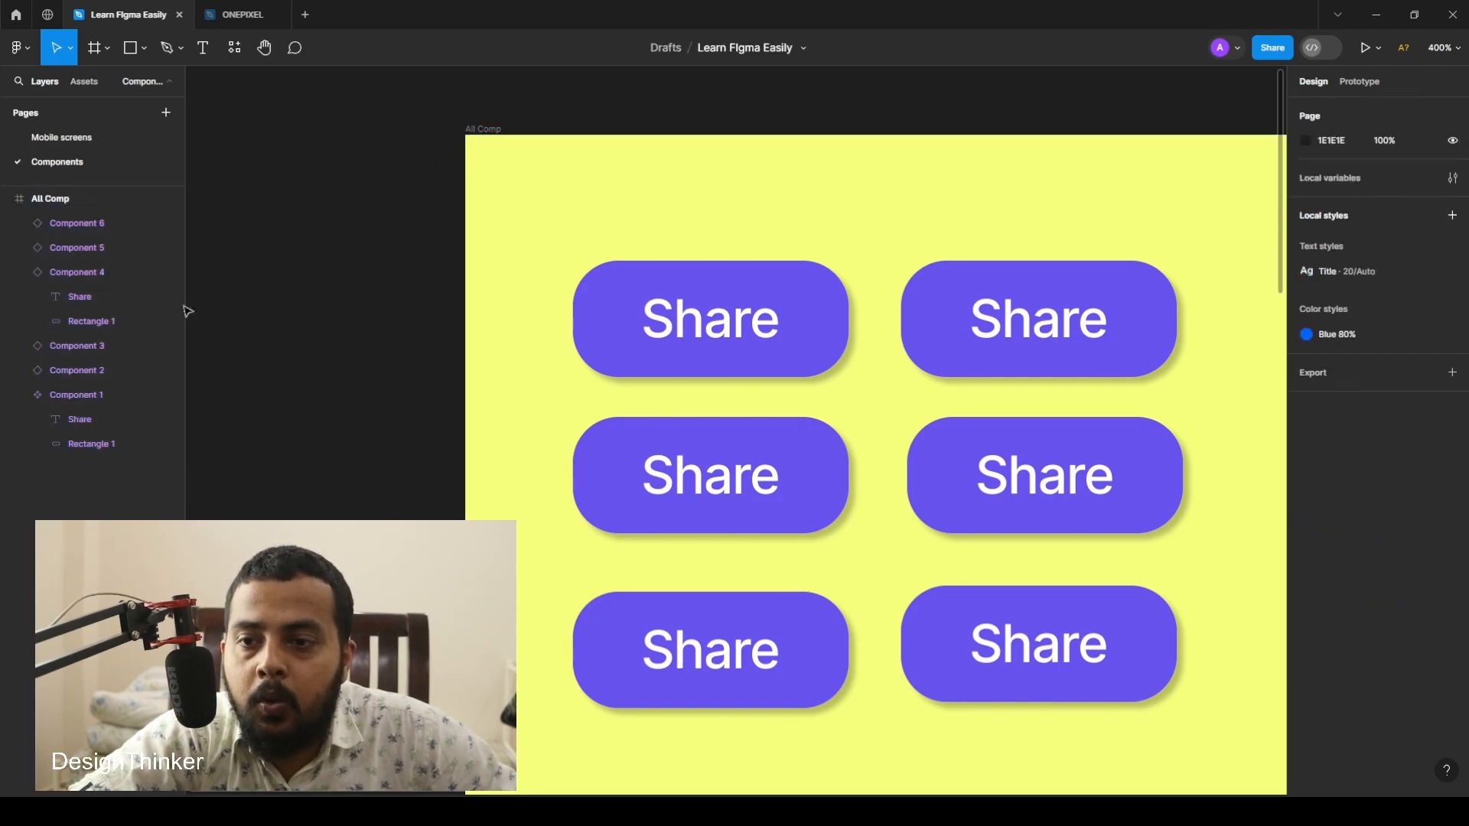
# - View the Mobile screens page, return to the Components page and check its assets and layers
pyautogui.click(80, 137)
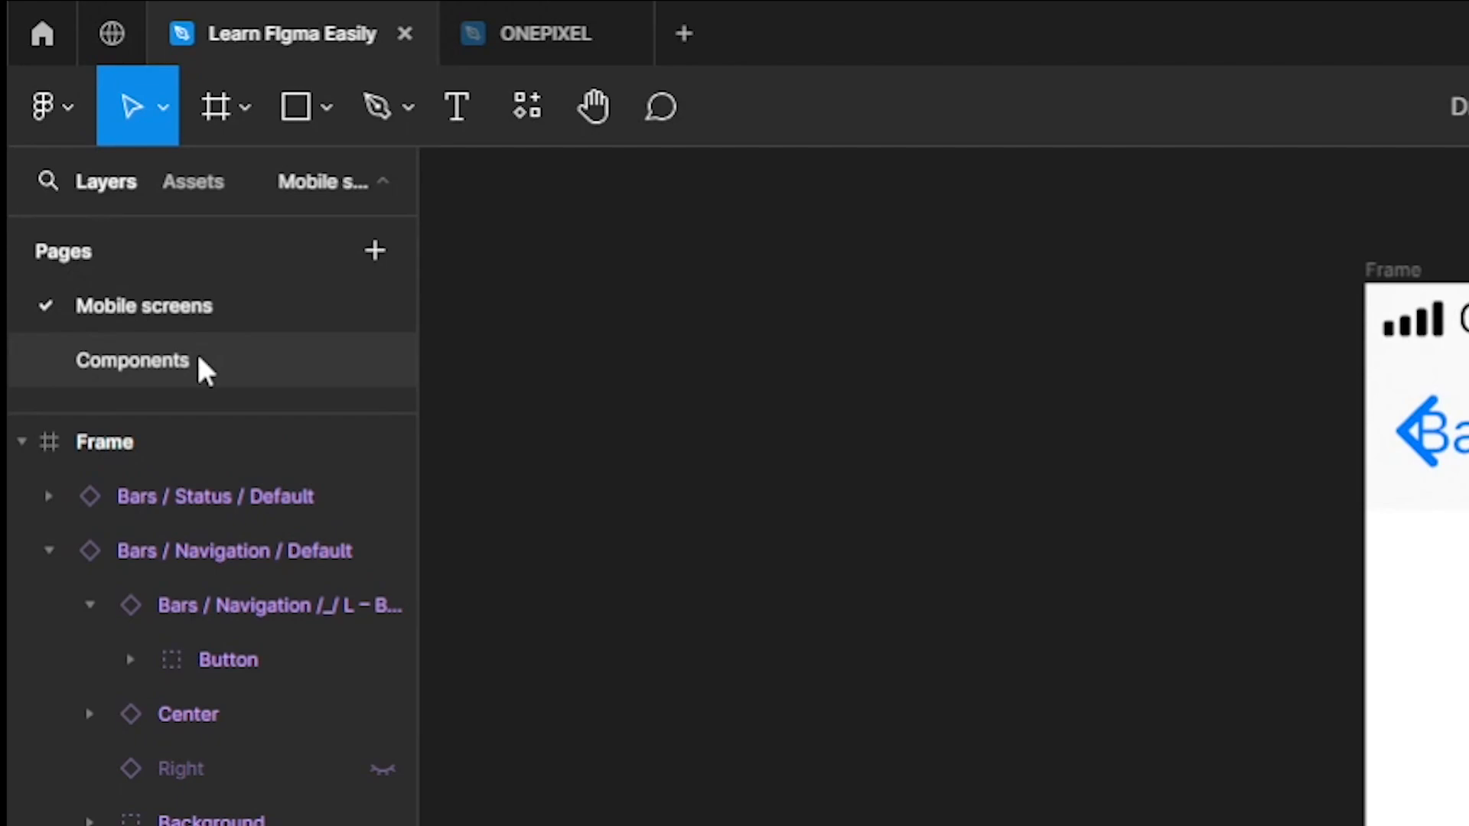
pyautogui.click(195, 359)
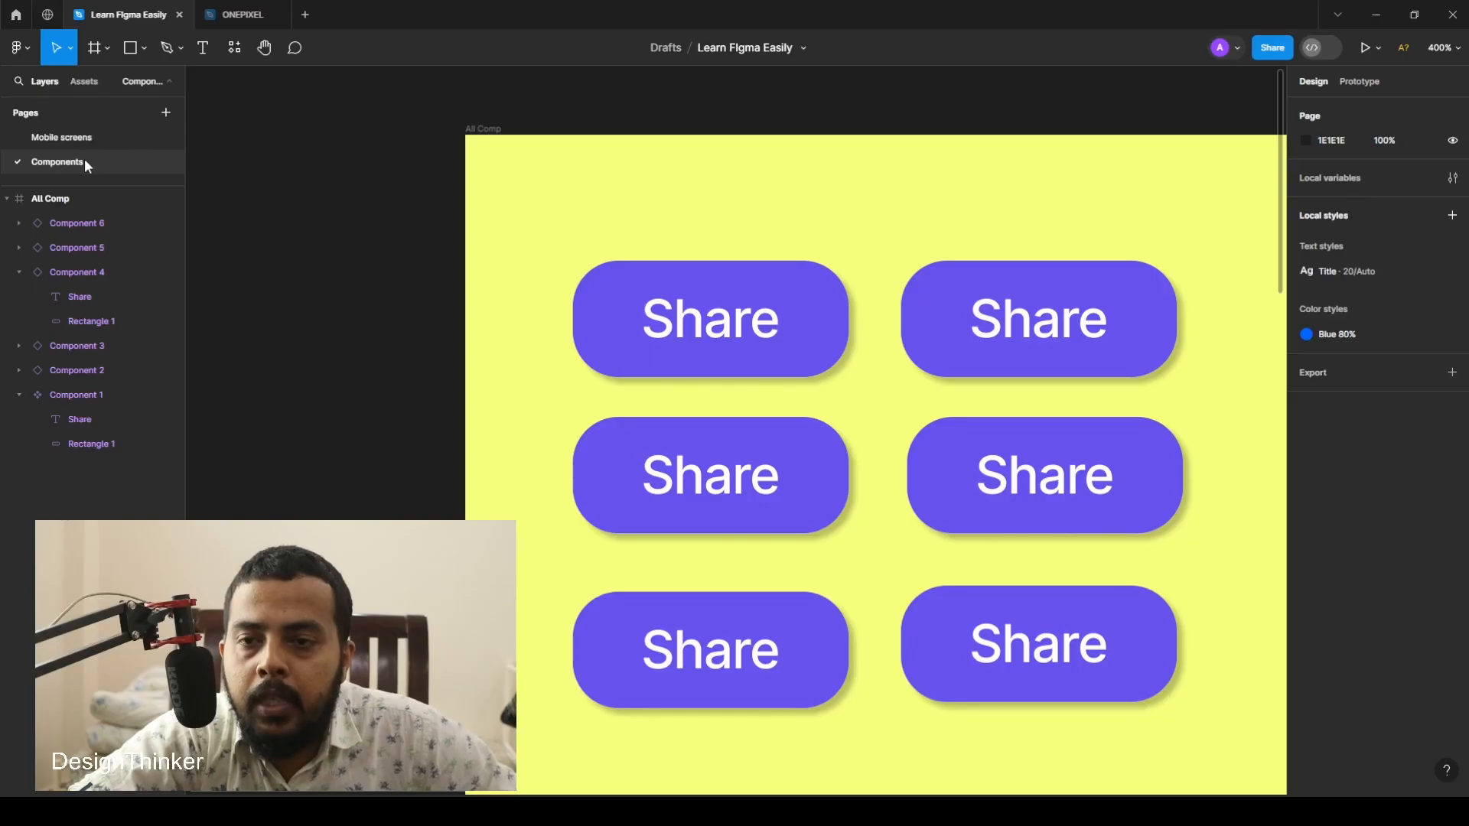
pyautogui.click(678, 317)
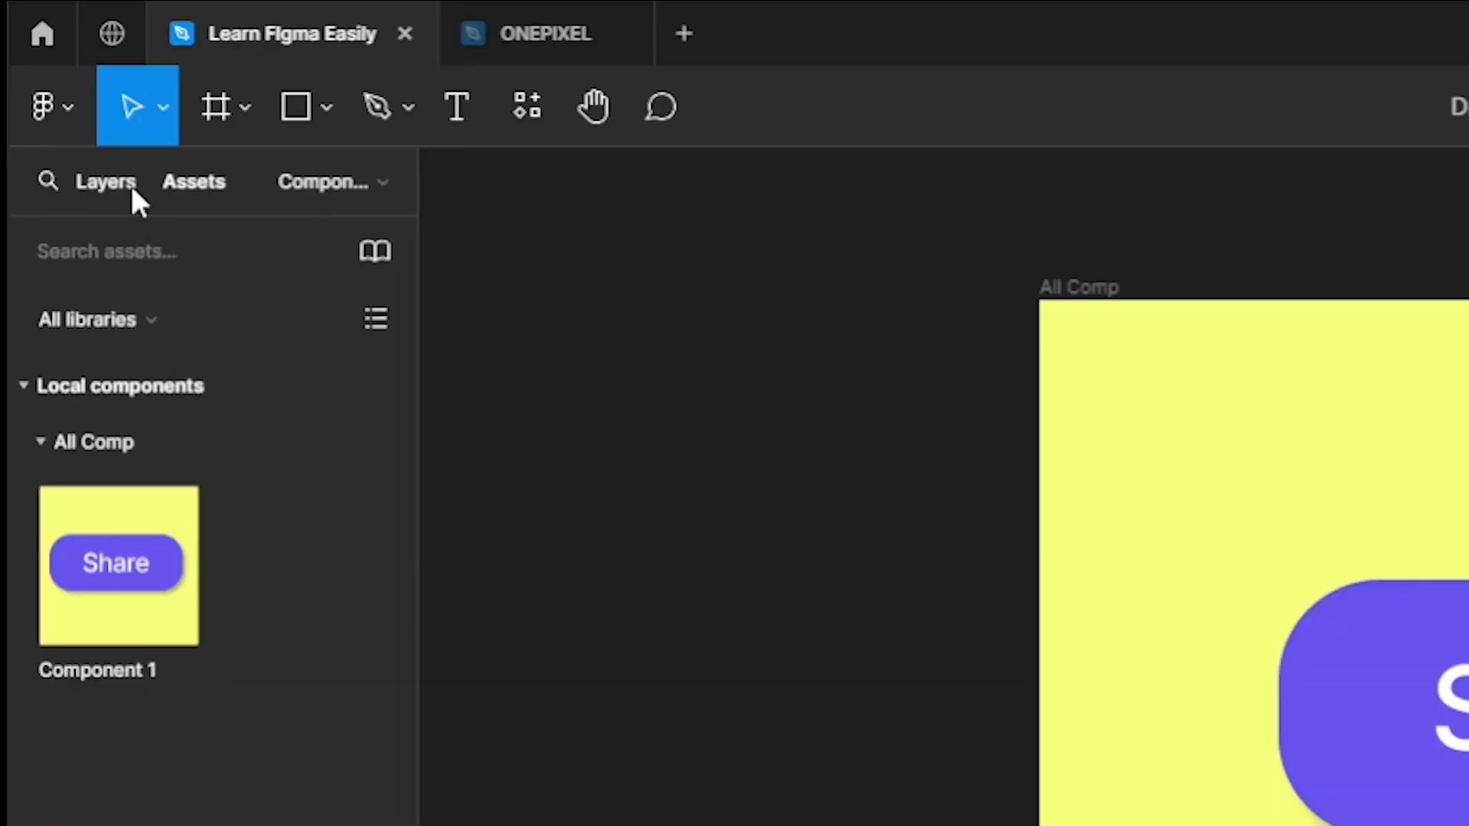
pyautogui.click(132, 191)
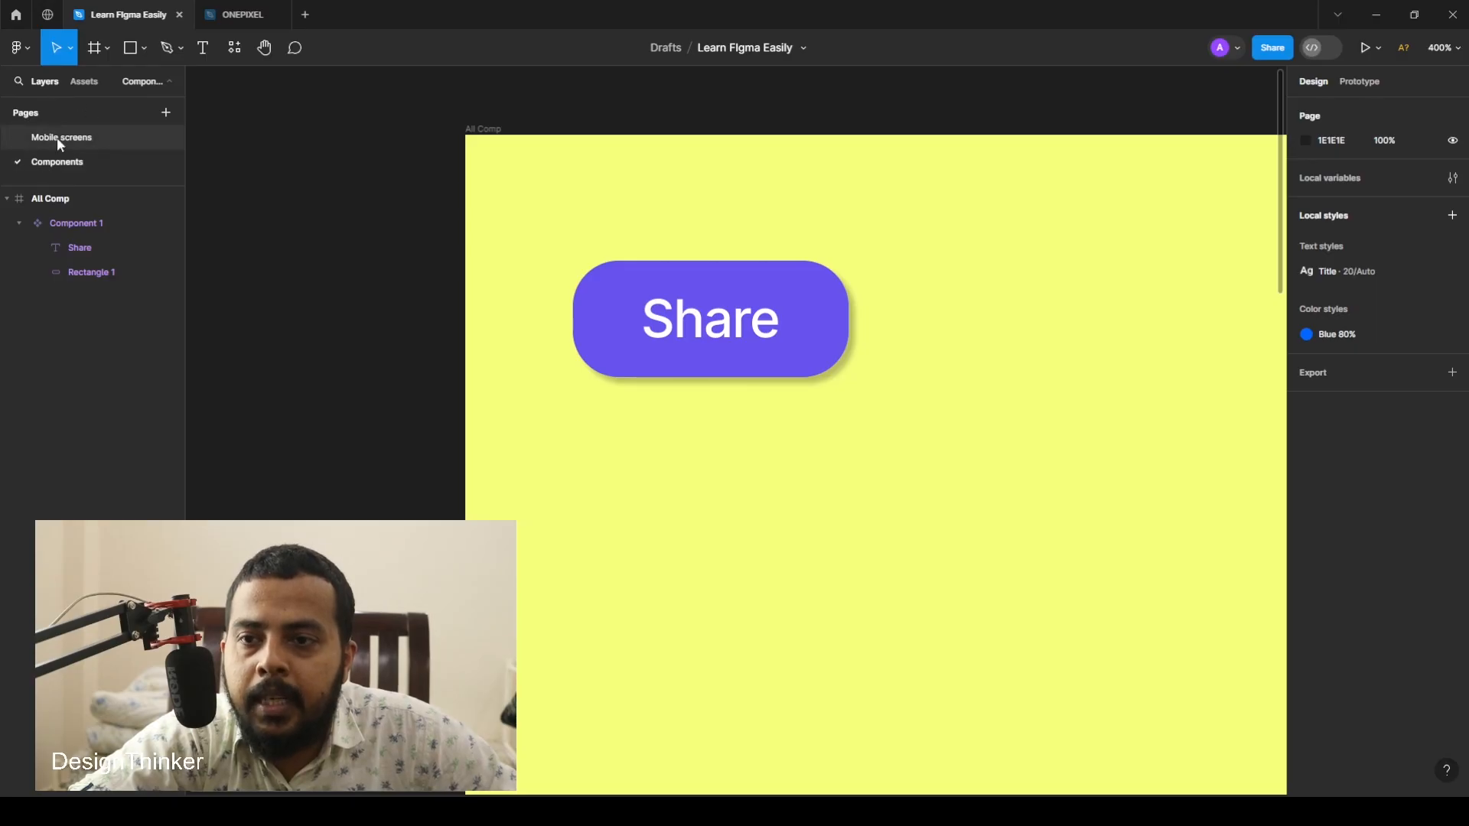
# - Place two instances of the local Component 1 in the Mobile screens frame, stacked one above the other below the navigation bar
pyautogui.click(57, 136)
pyautogui.click(88, 85)
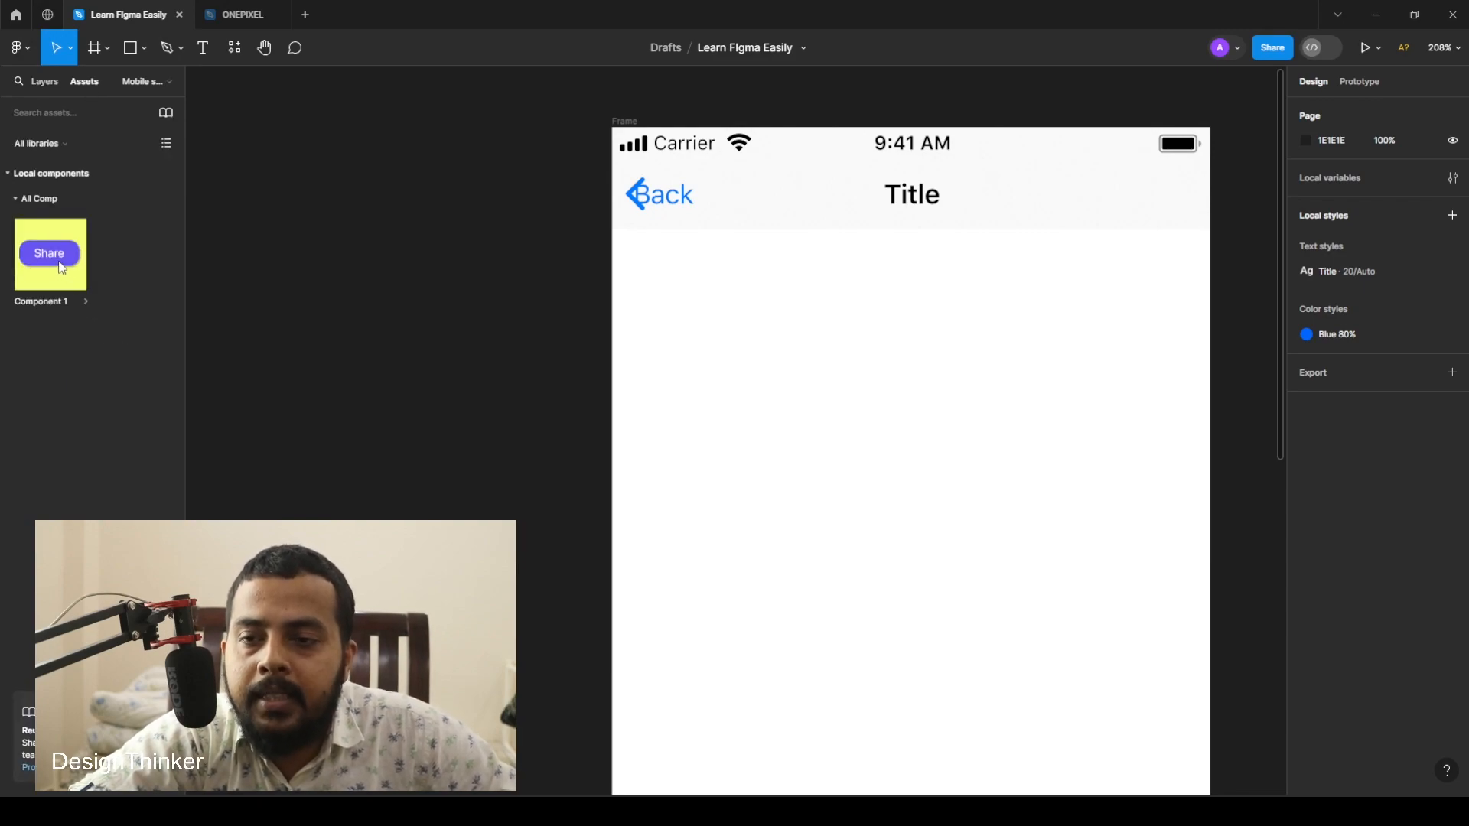
pyautogui.moveTo(62, 268); pyautogui.dragTo(768, 404)
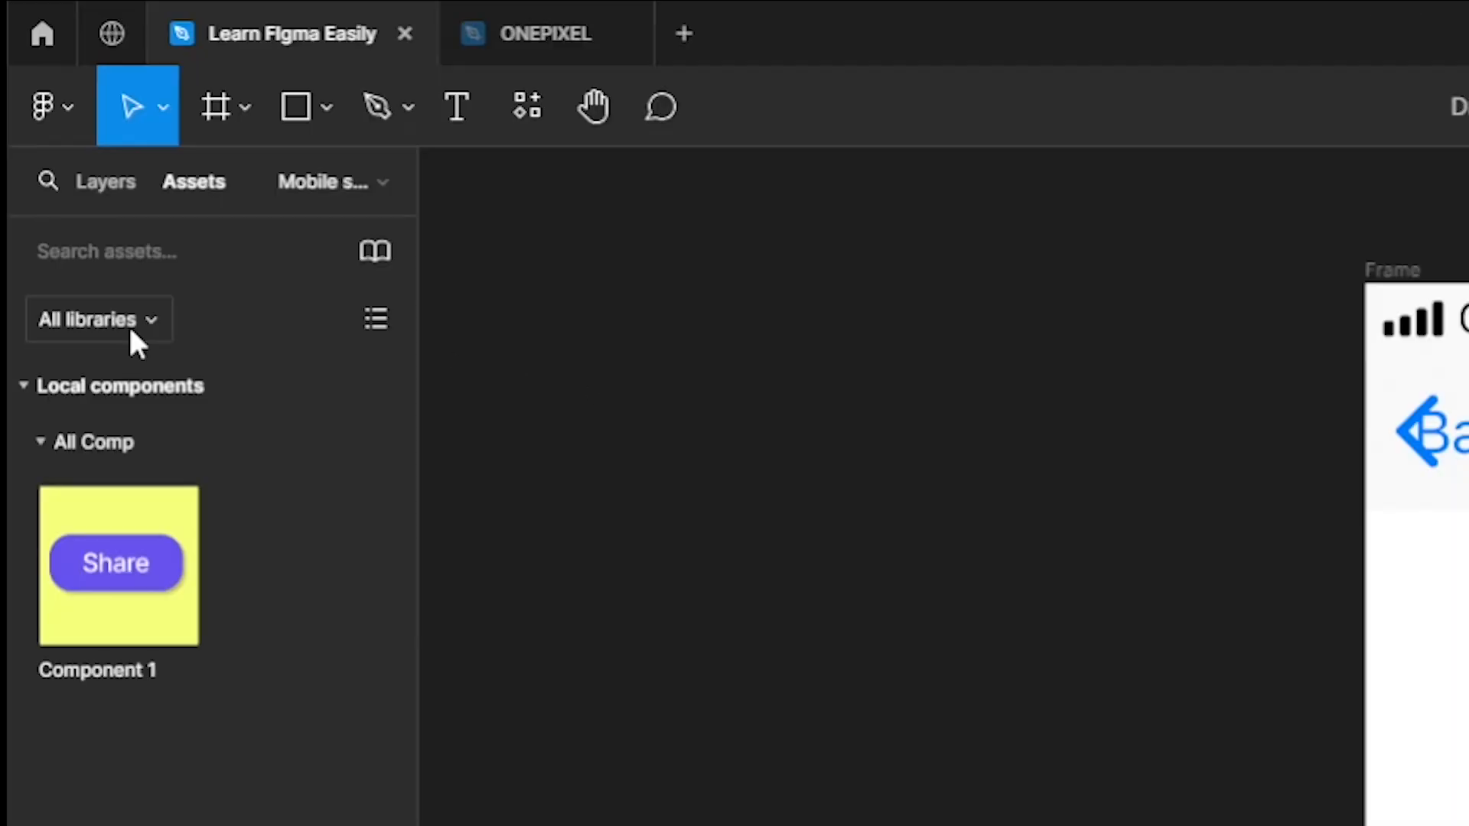
# - Square off the corners of the main Share button's background rectangle on the Components page, and check the instances on the Mobile screens page
pyautogui.click(51, 83)
pyautogui.click(226, 366)
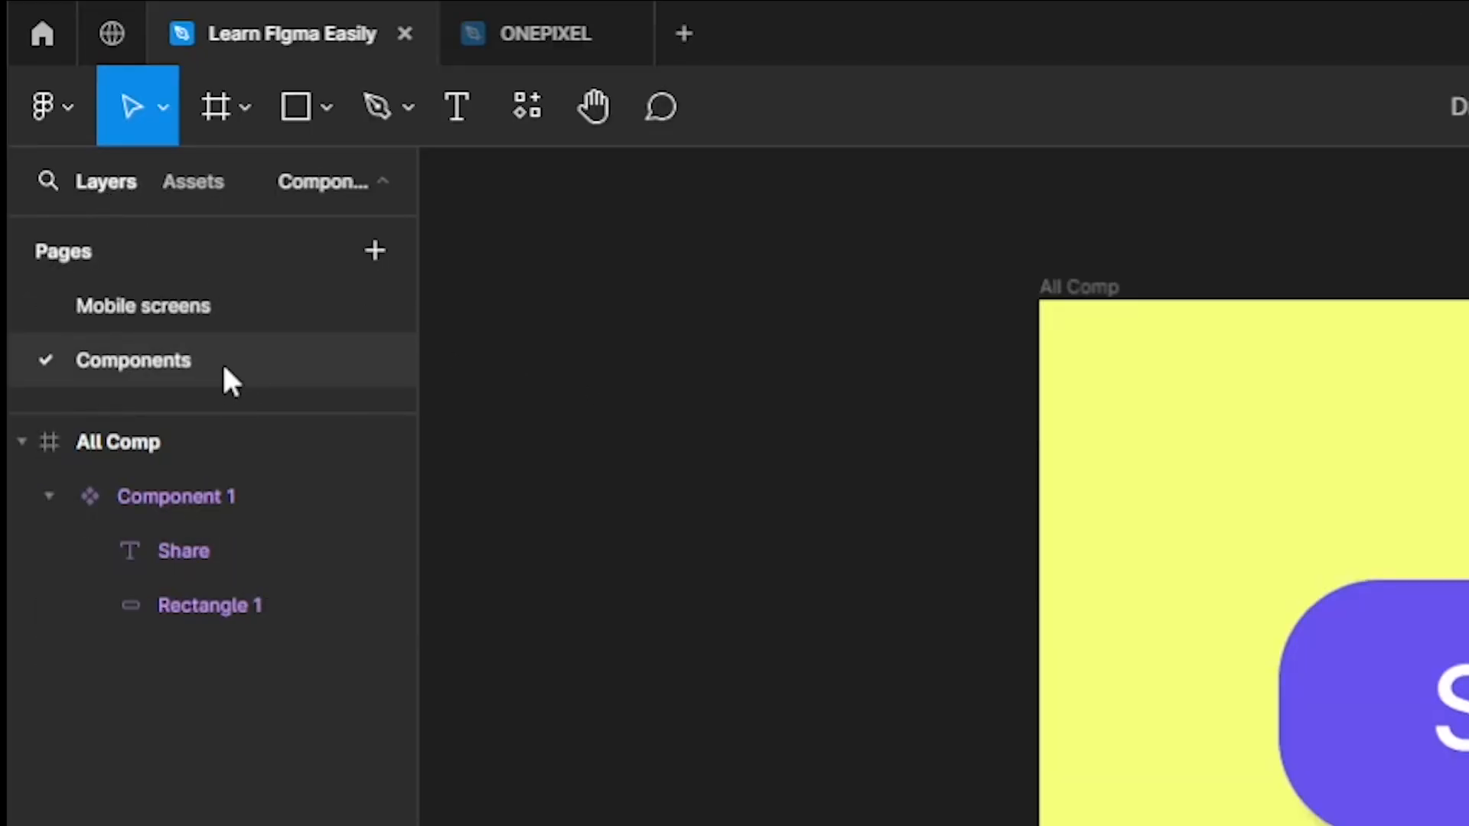
pyautogui.click(1468, 705)
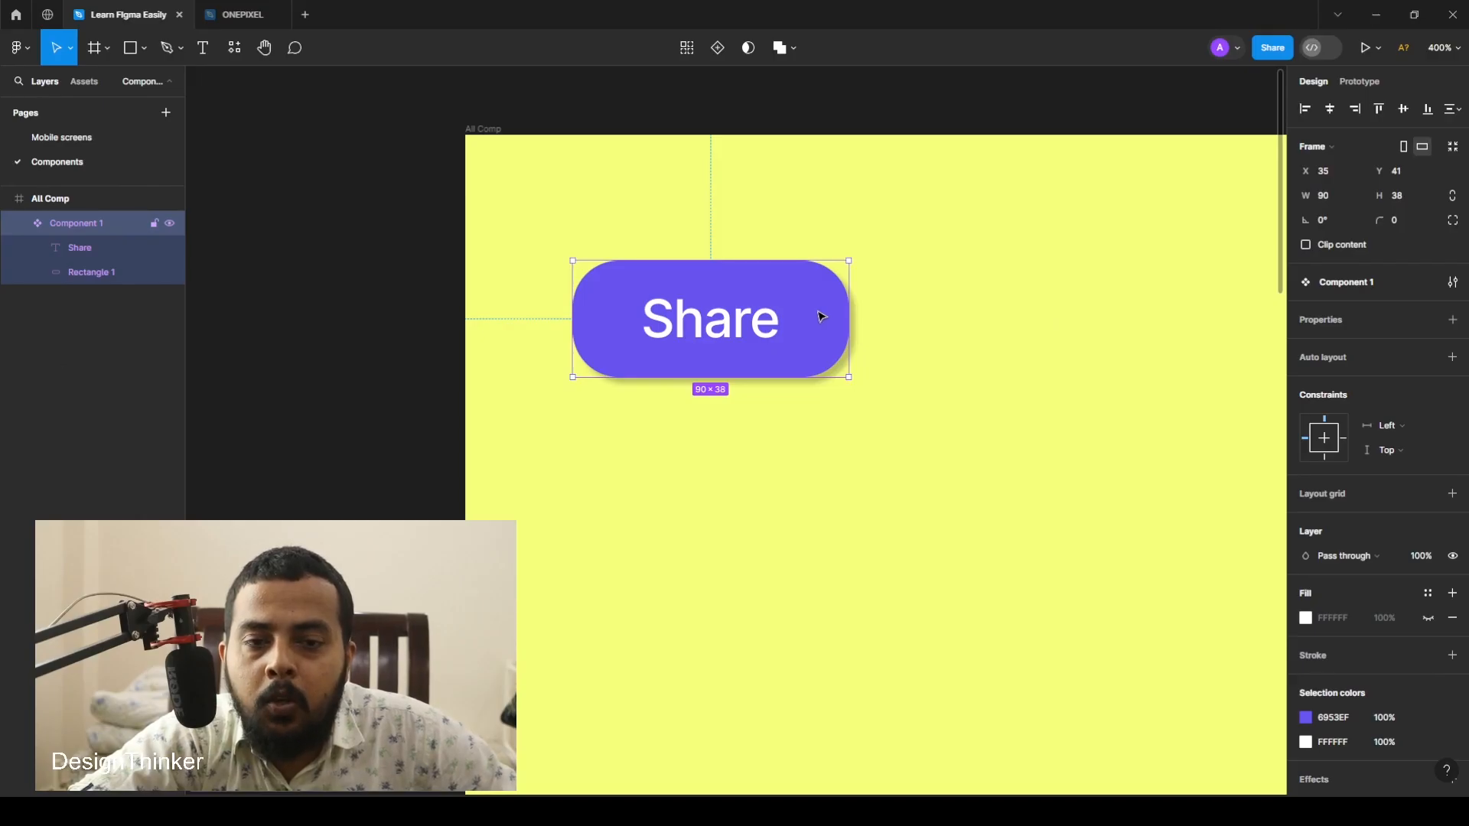
pyautogui.doubleClick(821, 316)
pyautogui.moveTo(818, 294); pyautogui.dragTo(892, 243)
pyautogui.click(909, 246)
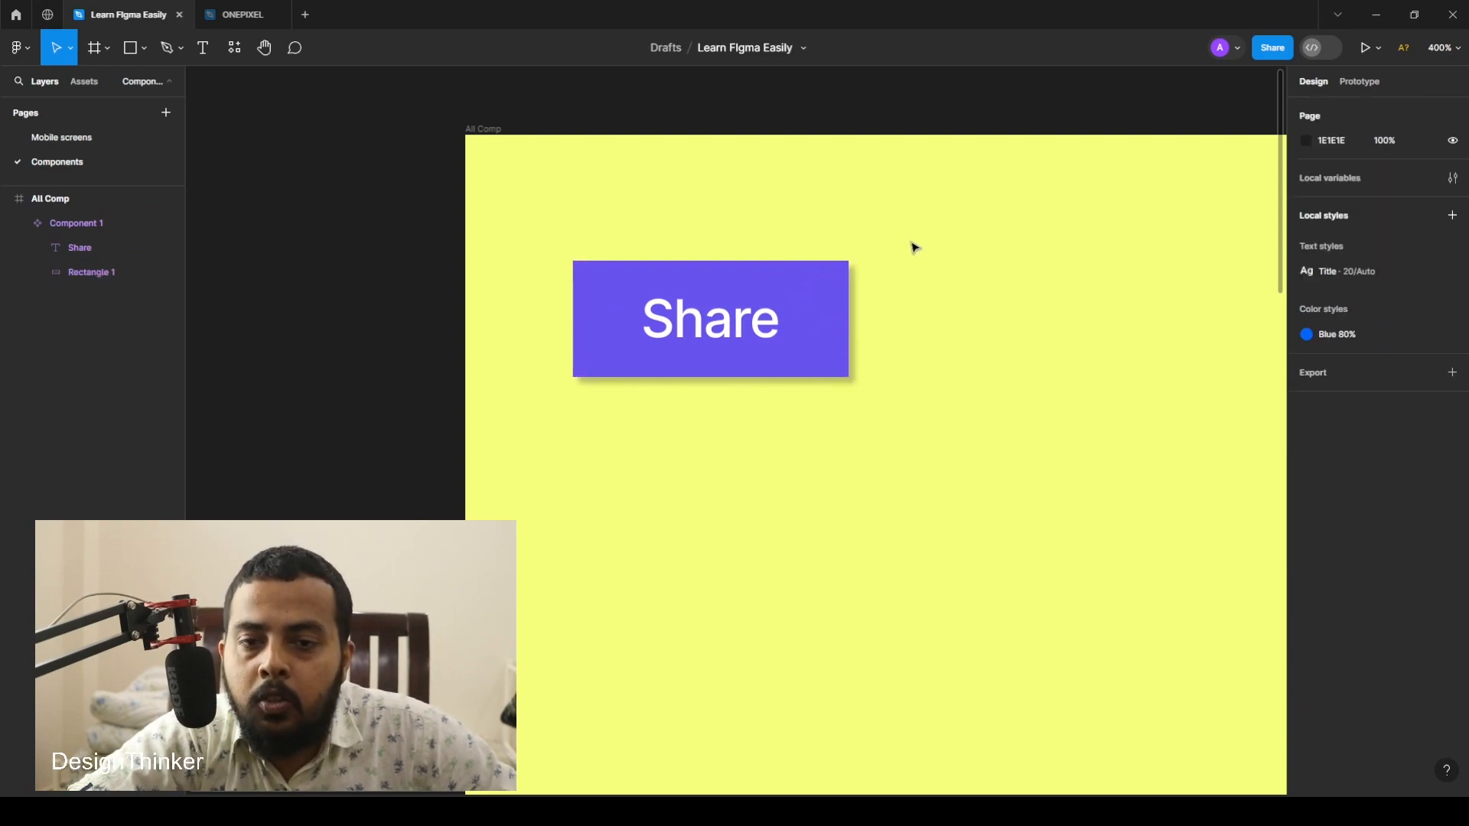
pyautogui.click(56, 139)
pyautogui.click(805, 398)
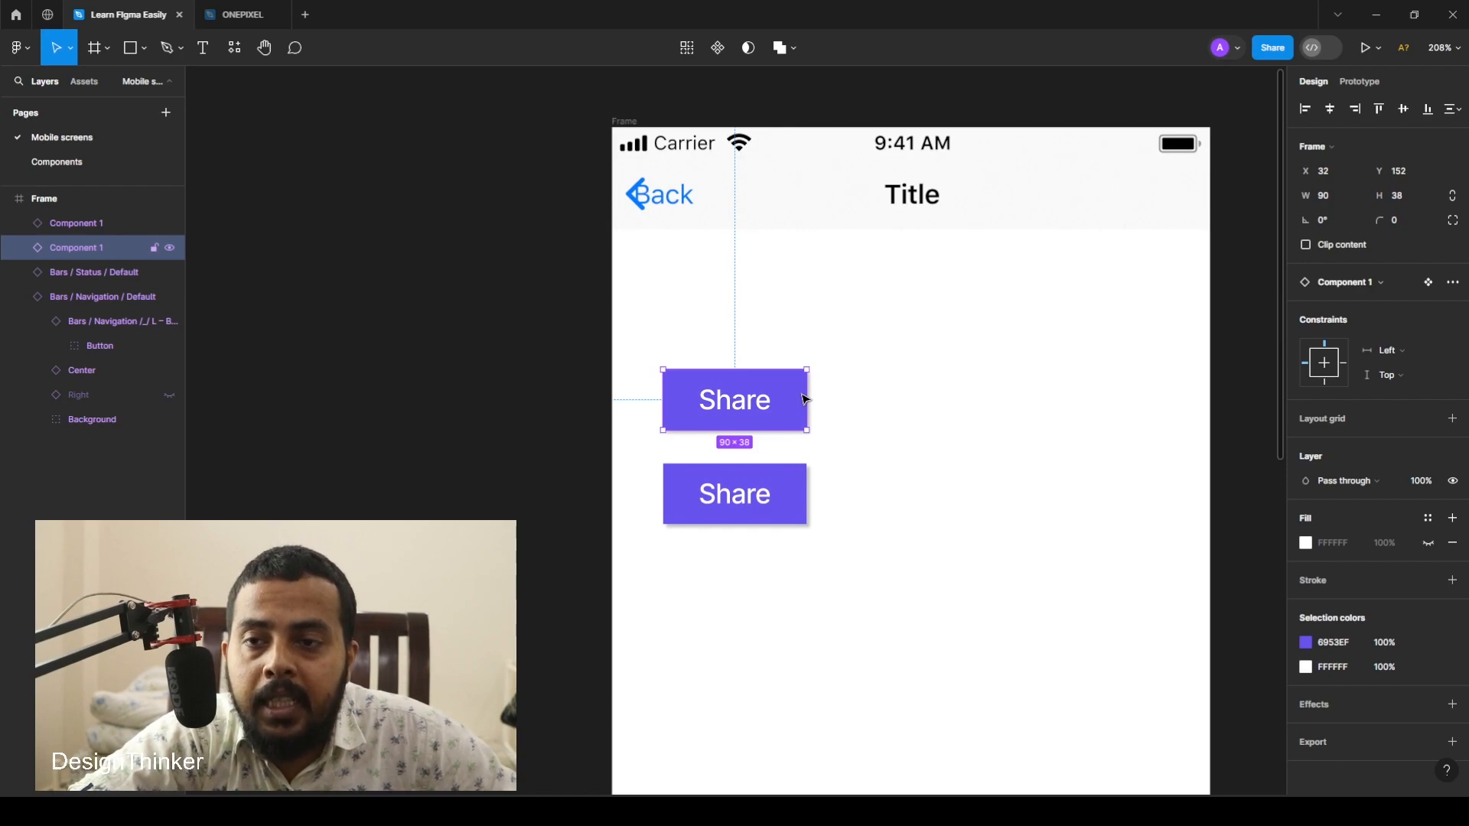
# - Round the main Share button's background rectangle to a radius of 14, and check the instances on the Mobile screens page
pyautogui.click(67, 166)
pyautogui.click(829, 298)
pyautogui.doubleClick(829, 299)
pyautogui.moveTo(839, 270); pyautogui.dragTo(802, 304)
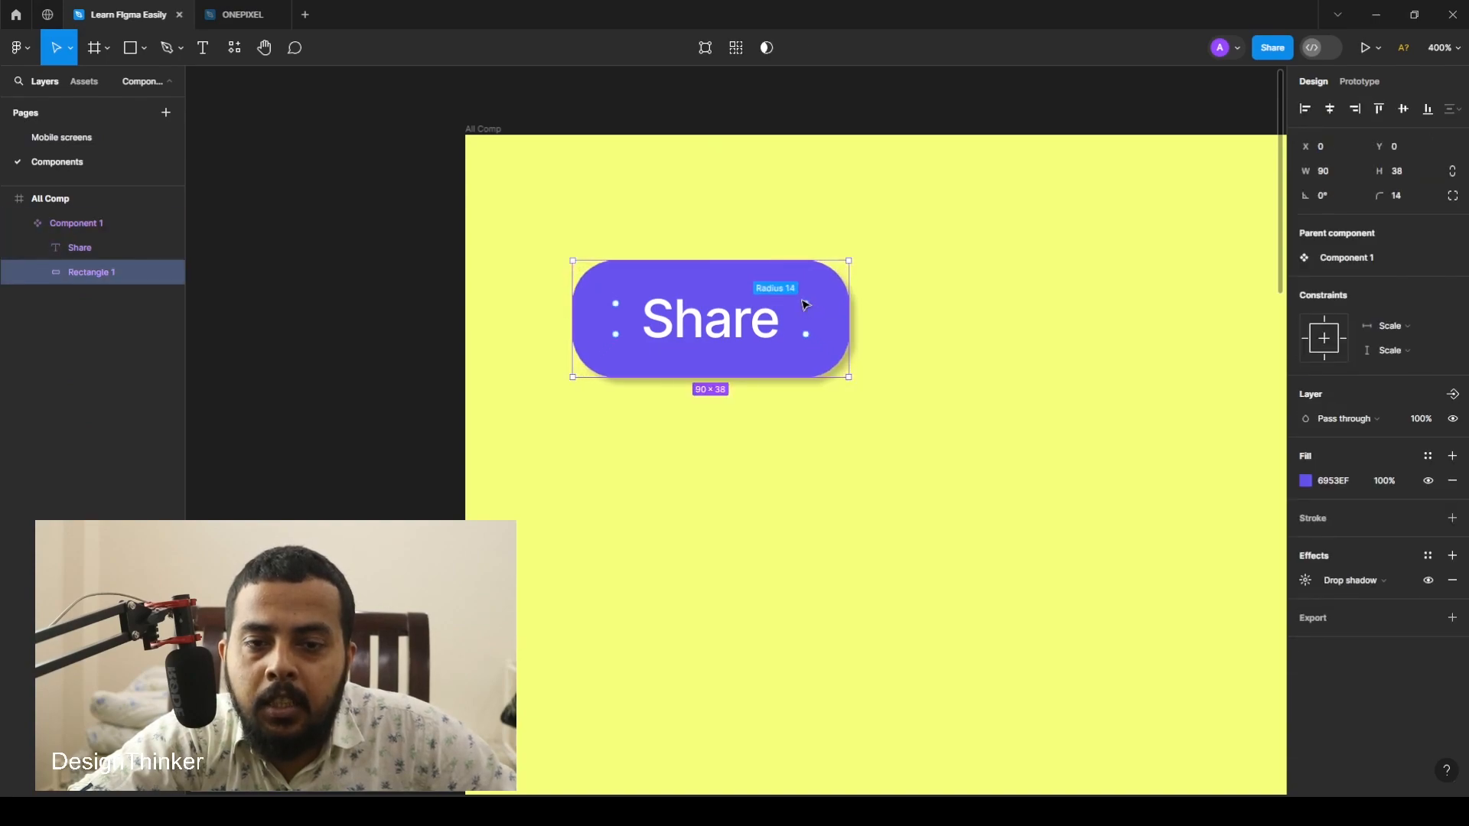
pyautogui.click(976, 301)
pyautogui.click(98, 135)
pyautogui.click(803, 512)
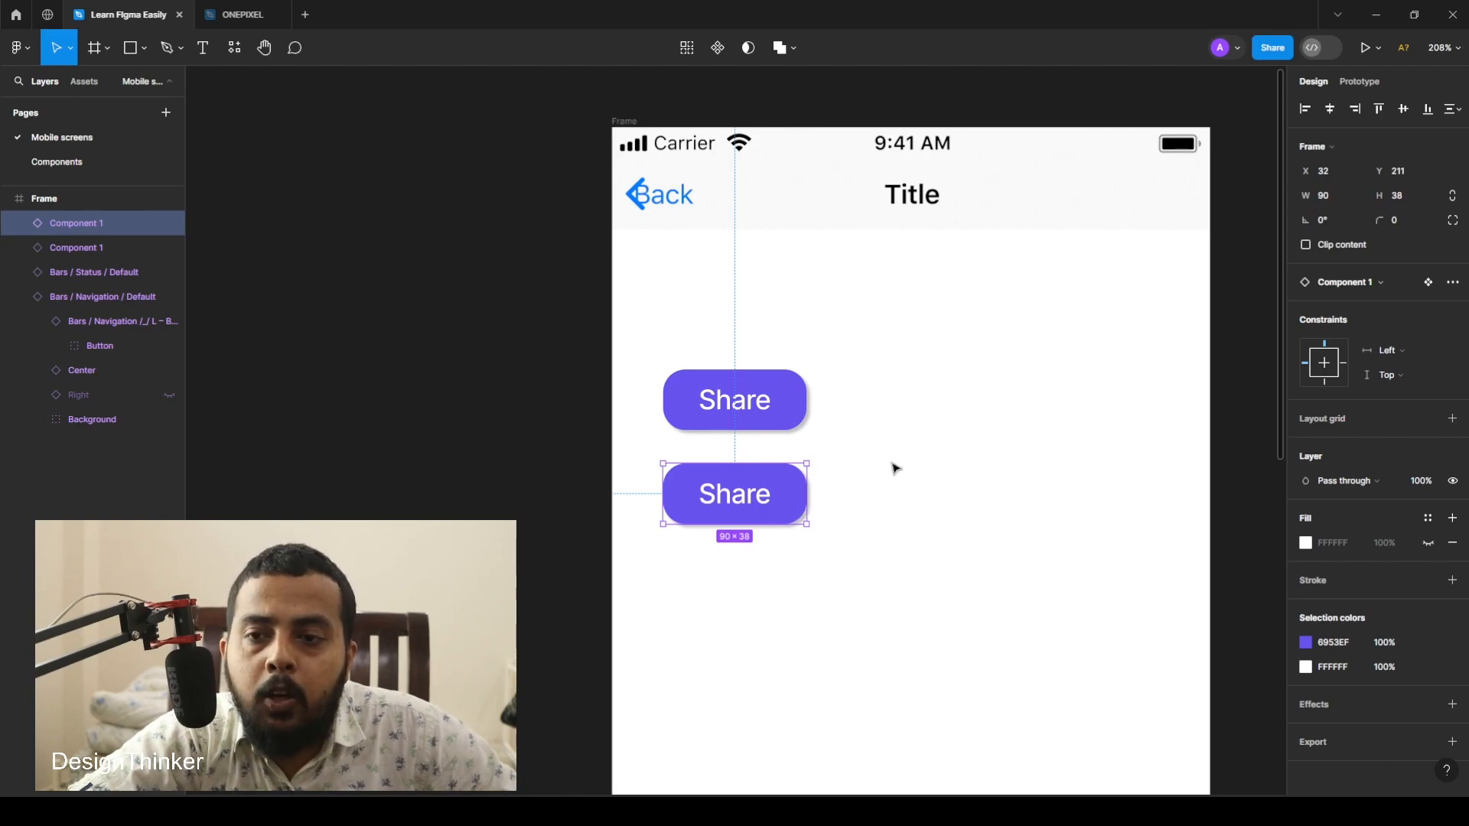
# - Create an instance of the main Share button on the Components page, aligned directly beneath it with a gap of 12
pyautogui.click(67, 162)
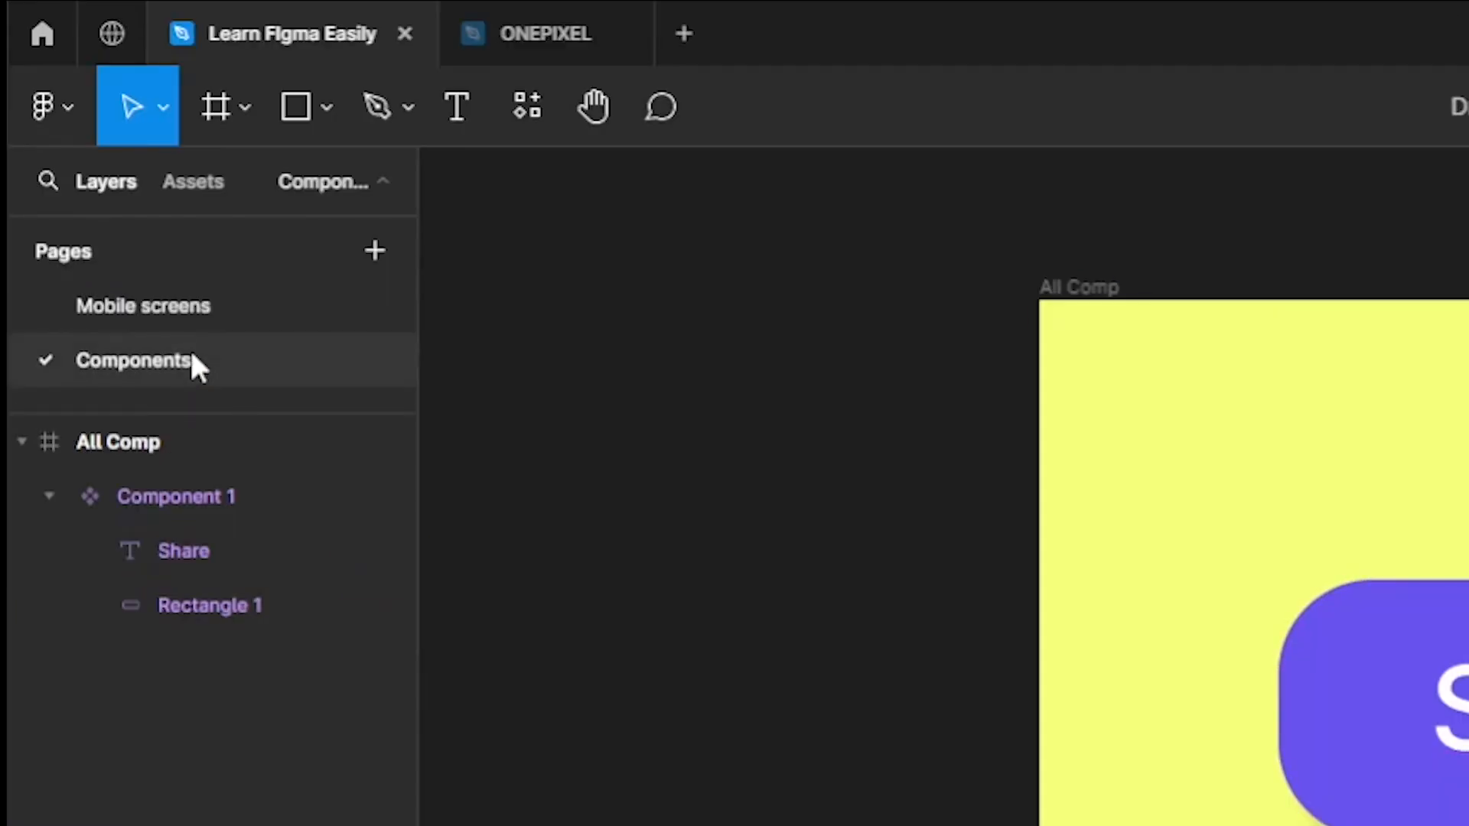
pyautogui.click(169, 497)
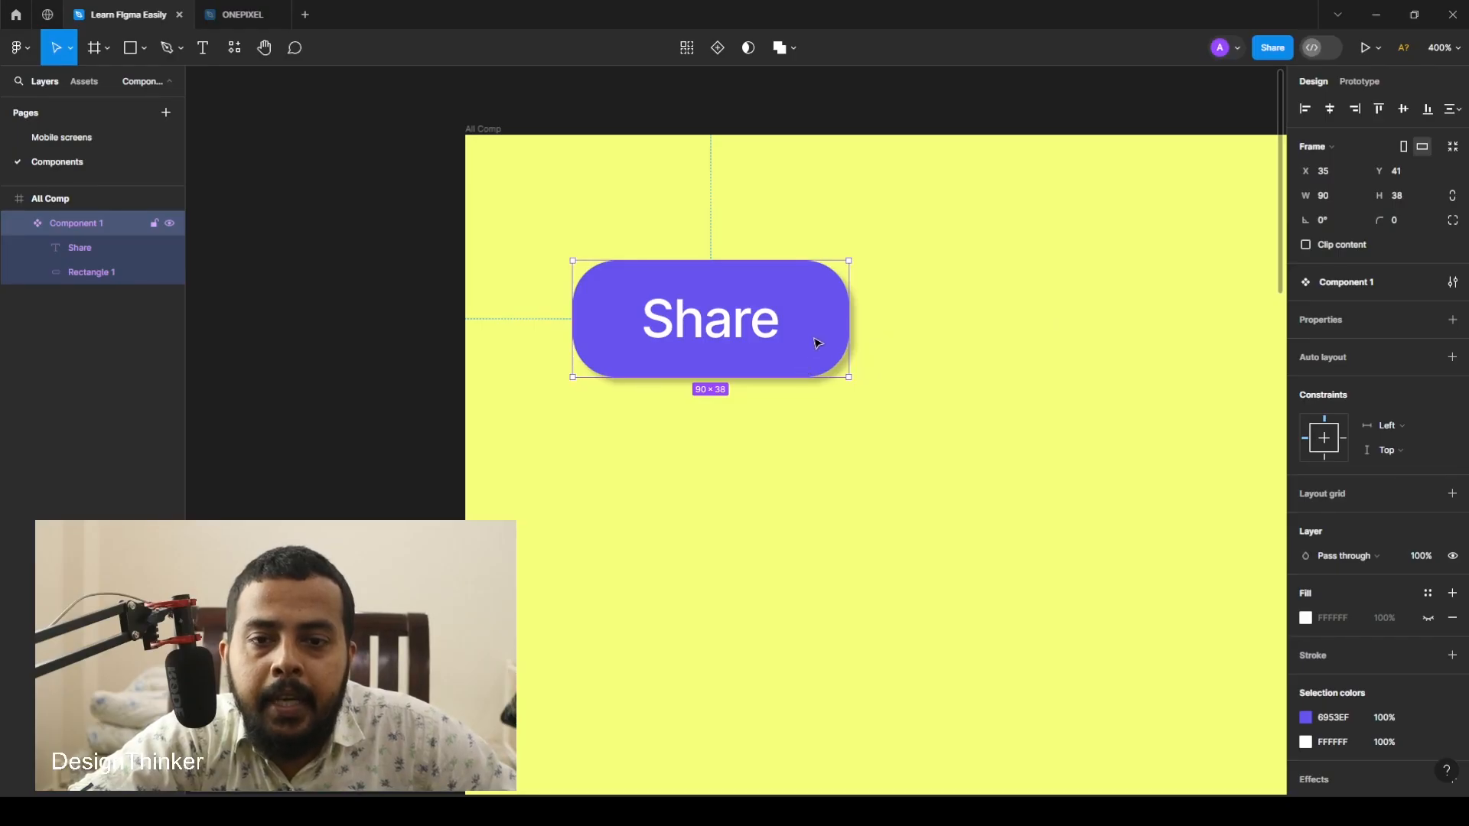
pyautogui.moveTo(813, 322); pyautogui.dragTo(820, 482)
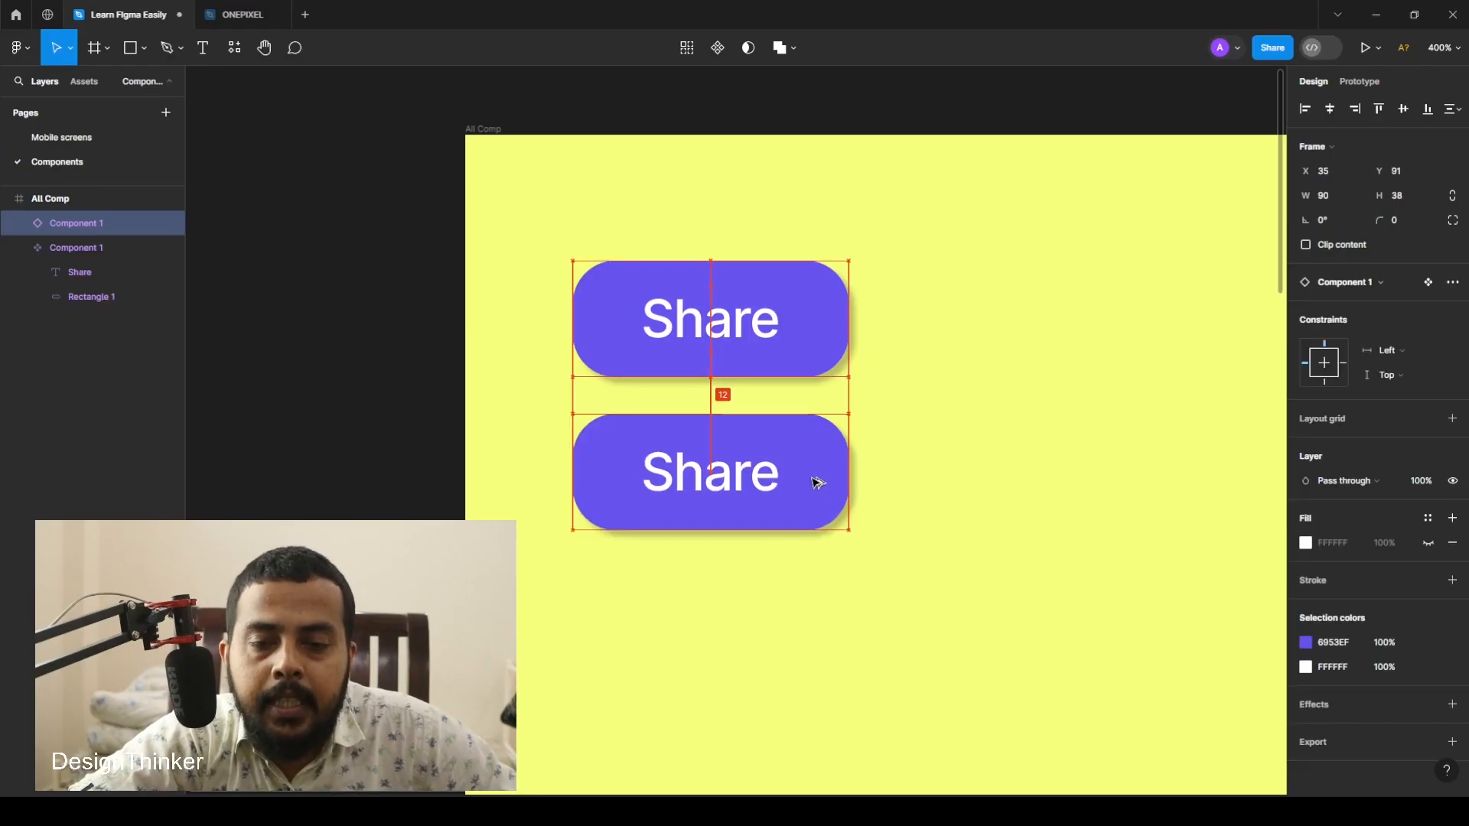
# - Rename the main Share button component as "Button" and view its component configuration
pyautogui.click(834, 291)
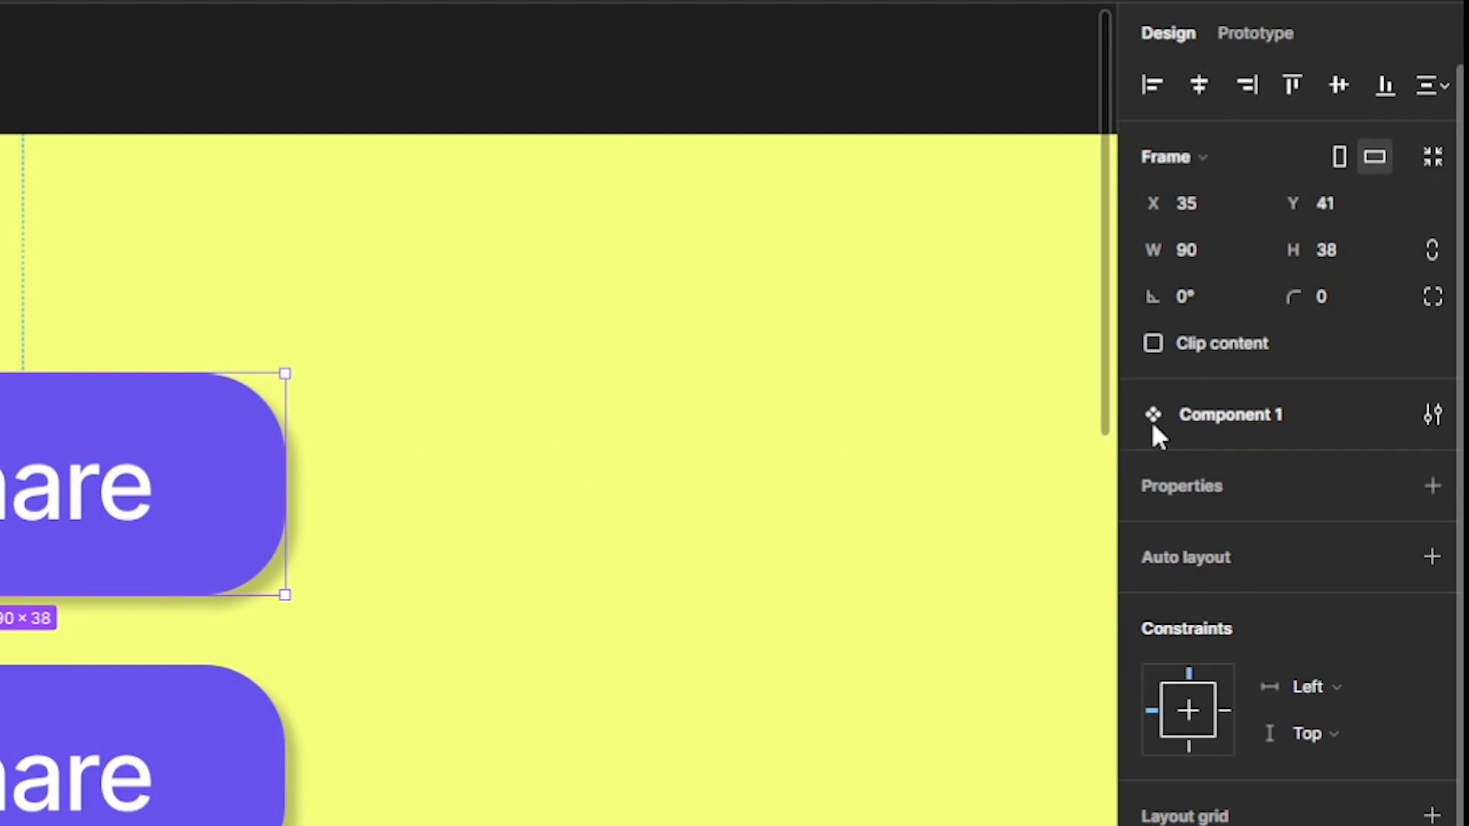
pyautogui.click(1238, 417)
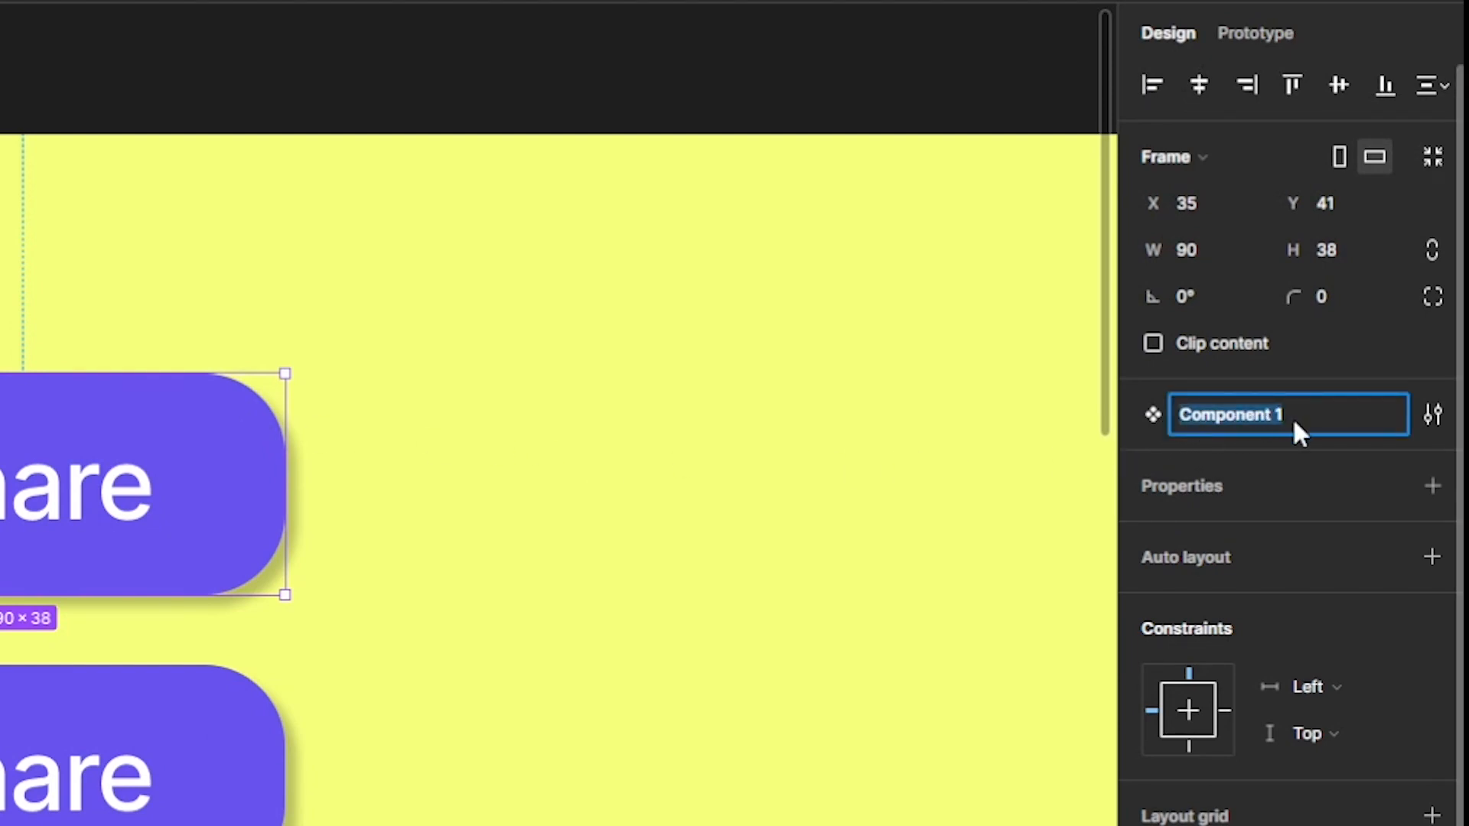
pyautogui.write('Buu')
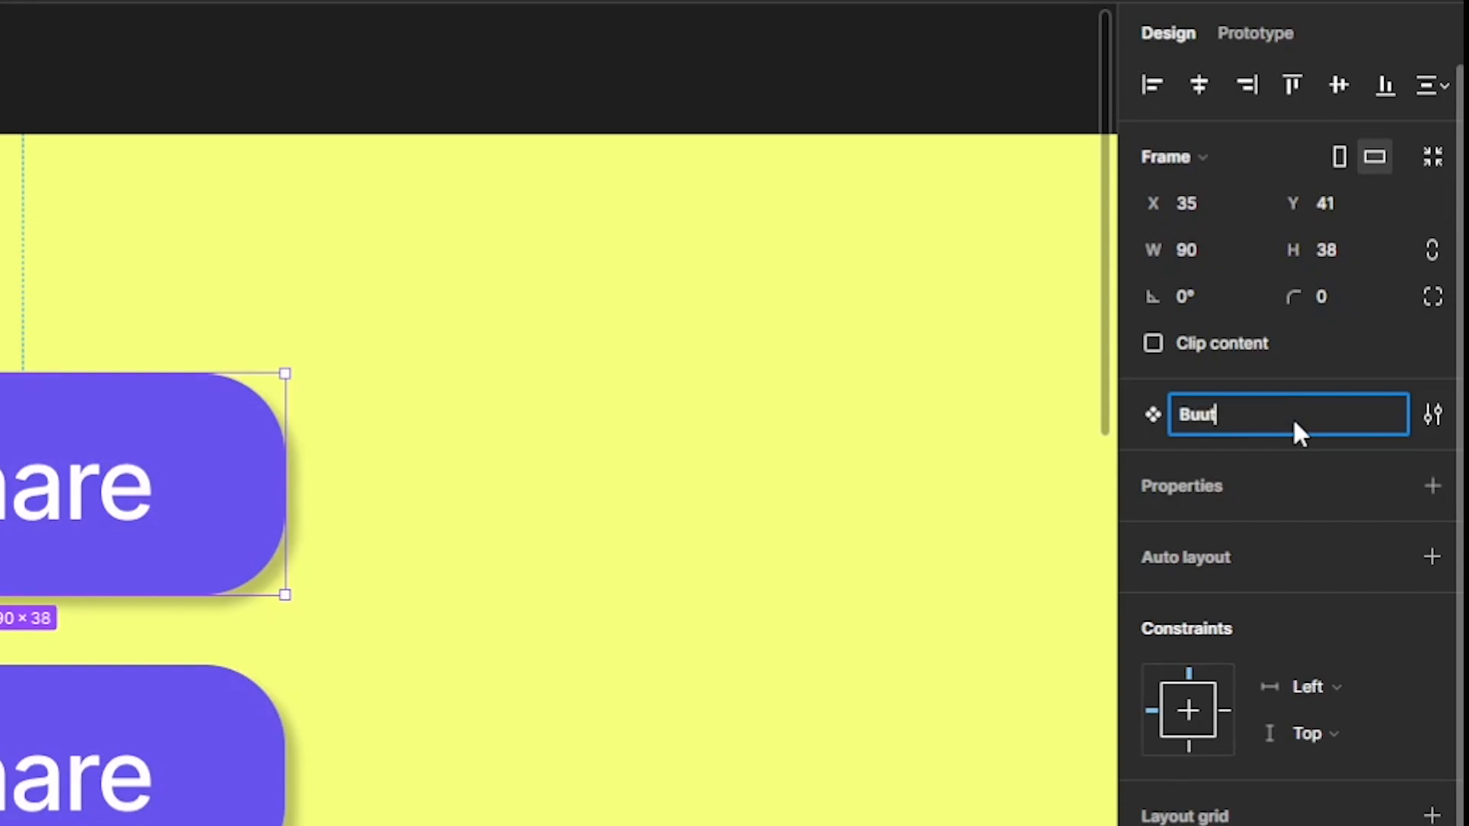
pyautogui.press('BackSpace')
pyautogui.write('tton')
pyautogui.press('Return')
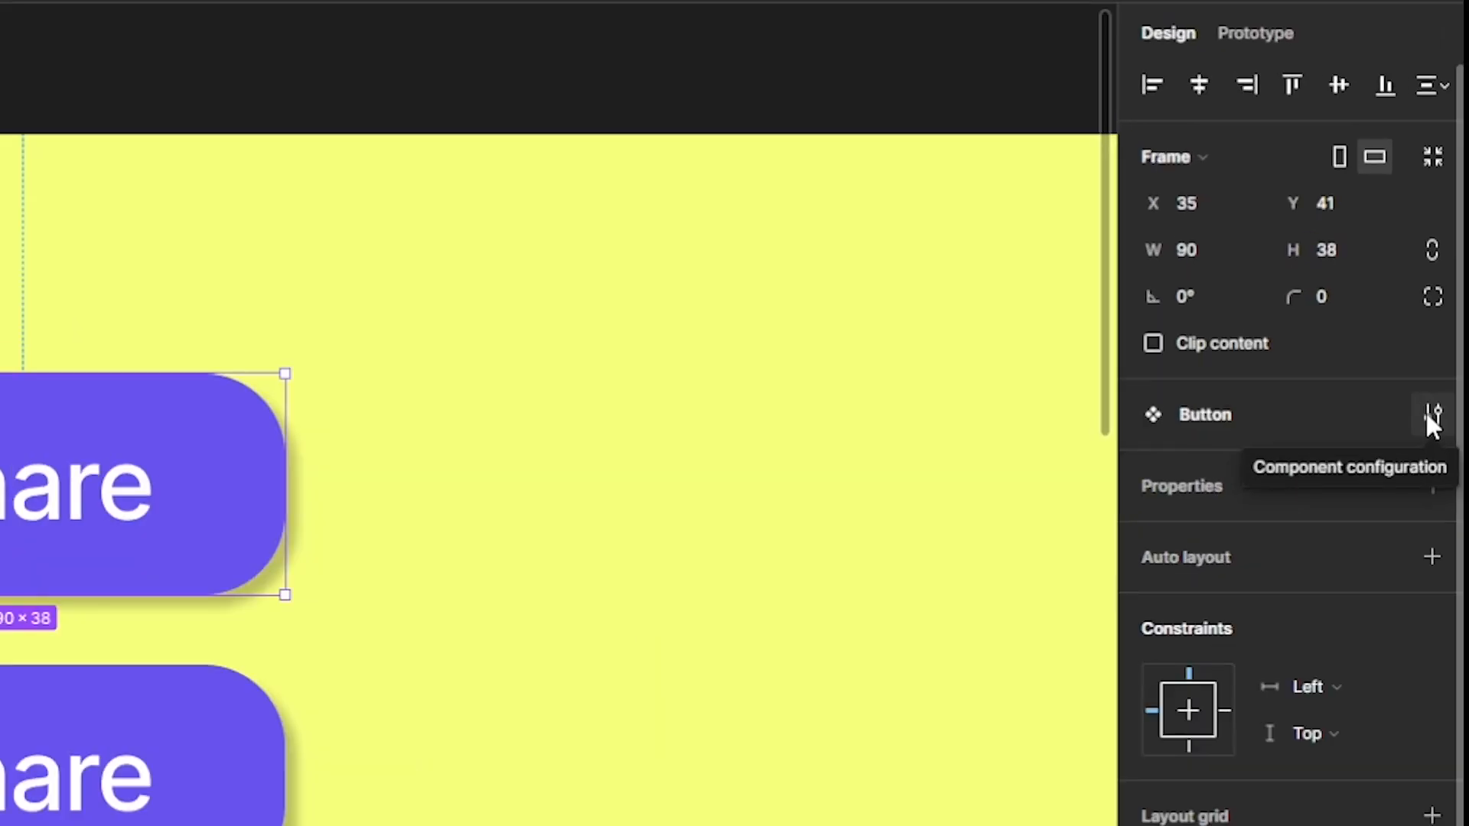
pyautogui.click(1428, 414)
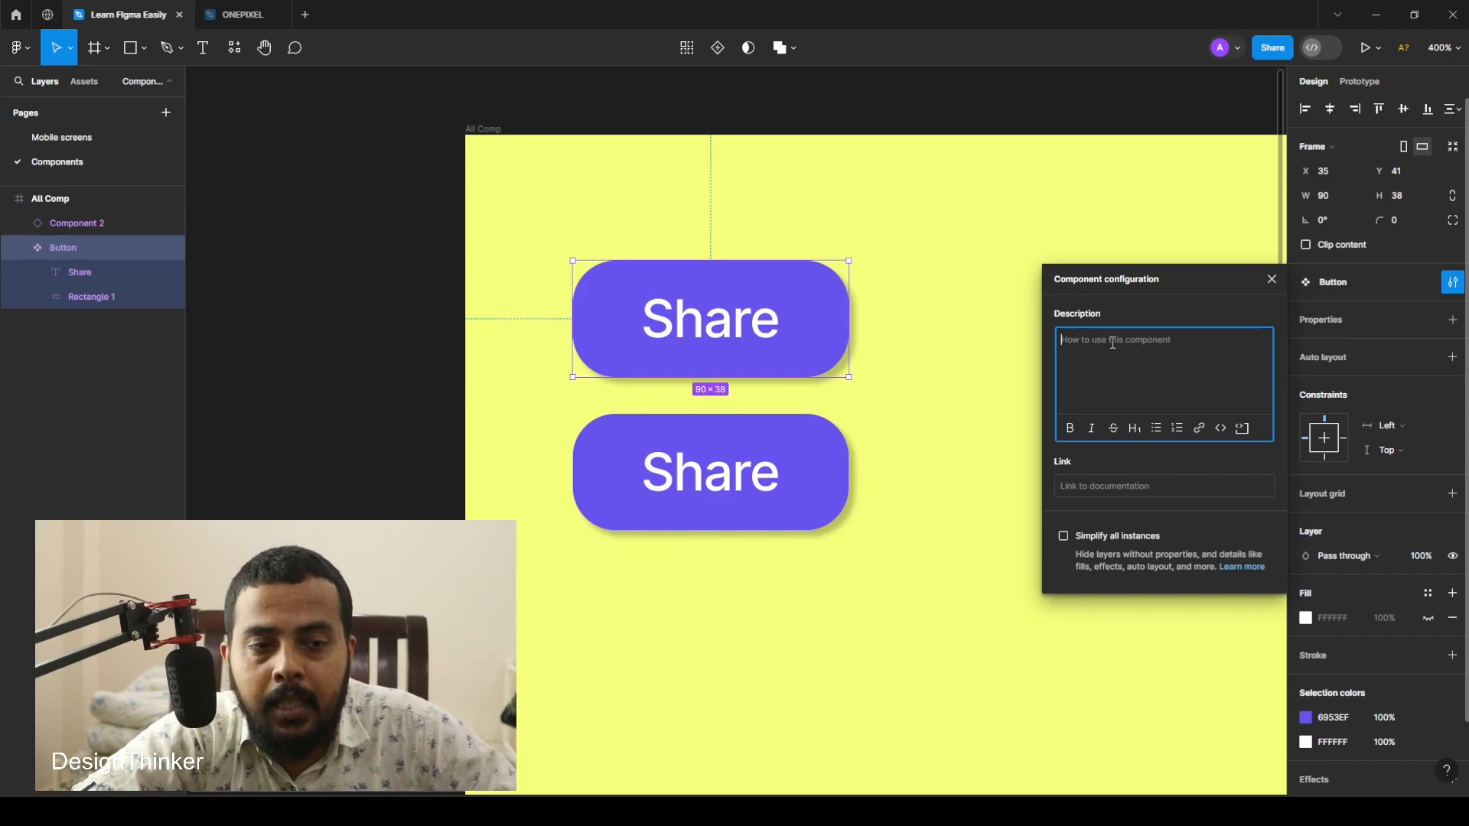
pyautogui.click(1003, 492)
# - Go to the main component from the lower Share instance, and compare the component options of the main button and the instance
pyautogui.click(852, 485)
pyautogui.click(832, 463)
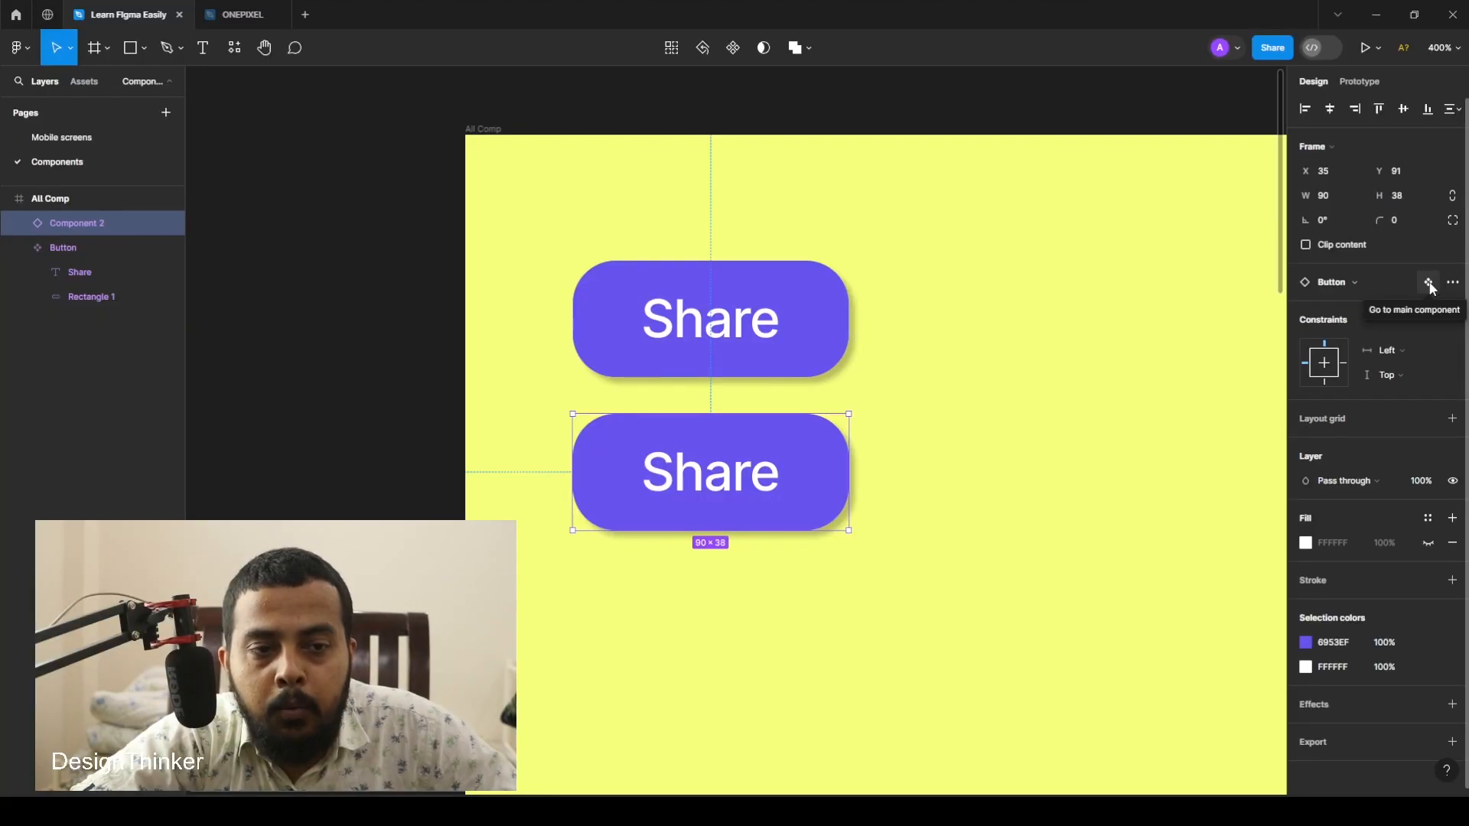
pyautogui.click(1429, 283)
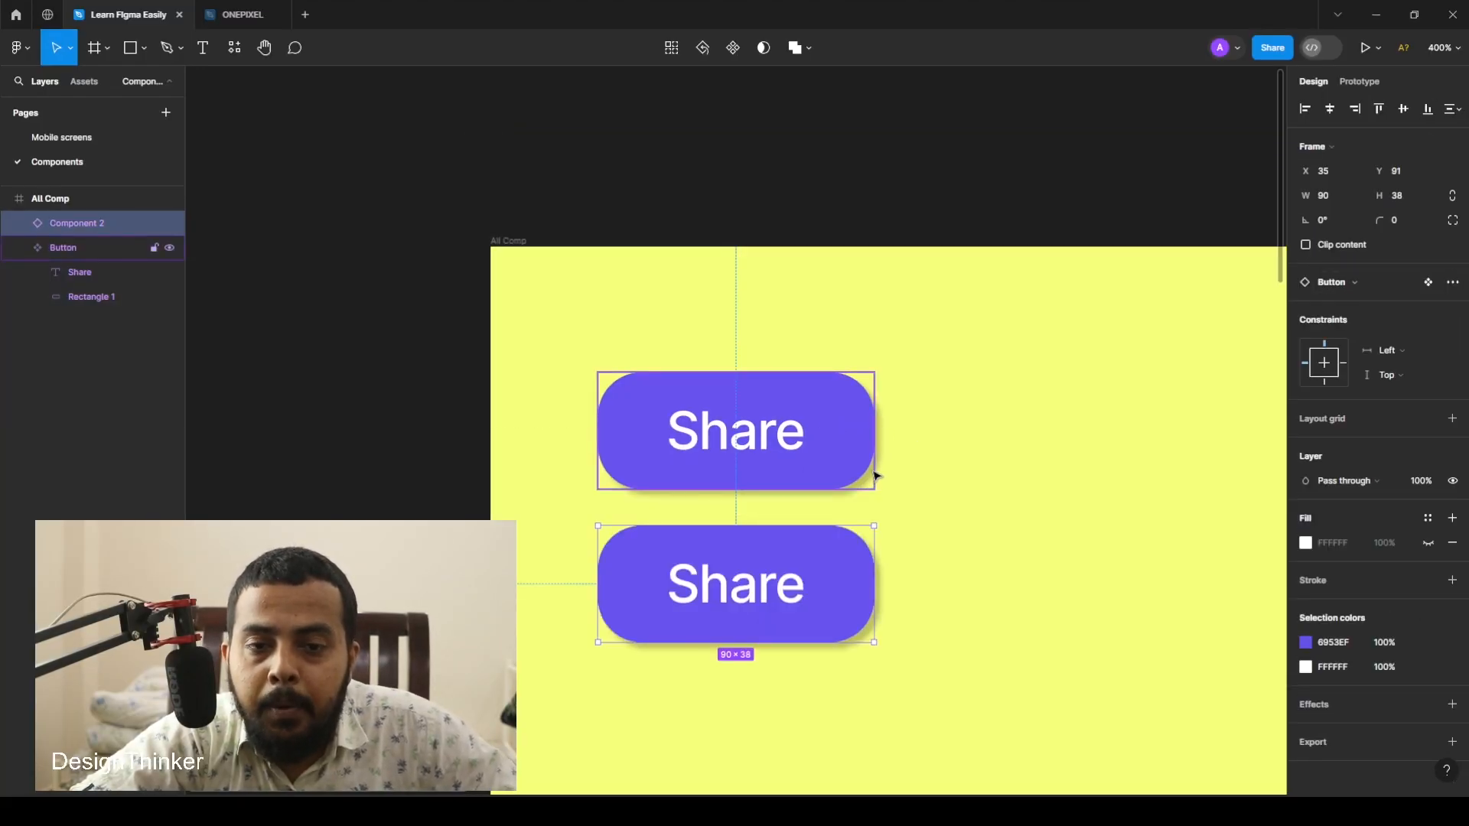
pyautogui.click(846, 430)
pyautogui.click(868, 591)
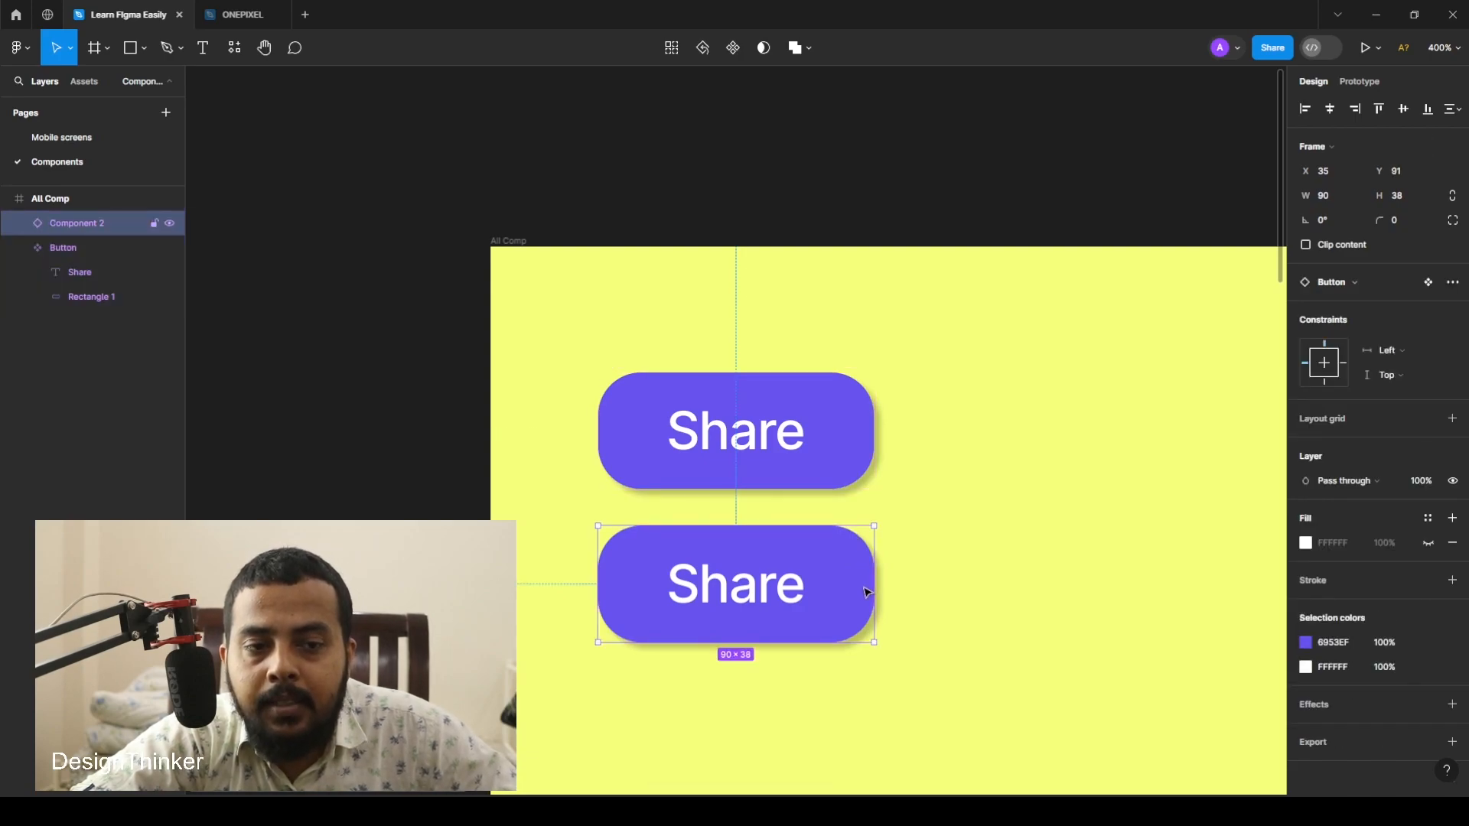
pyautogui.click(864, 459)
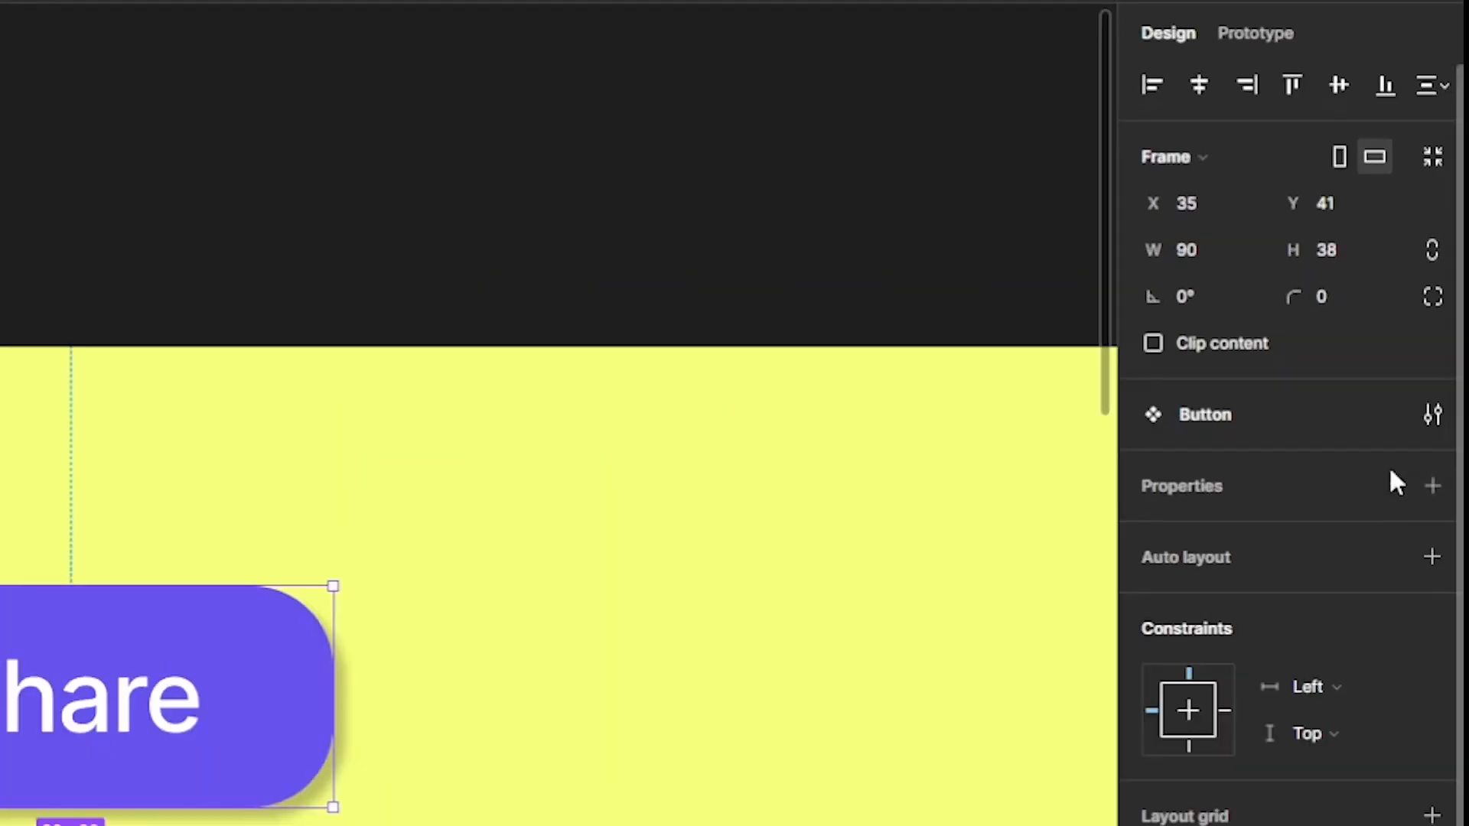
pyautogui.click(1436, 388)
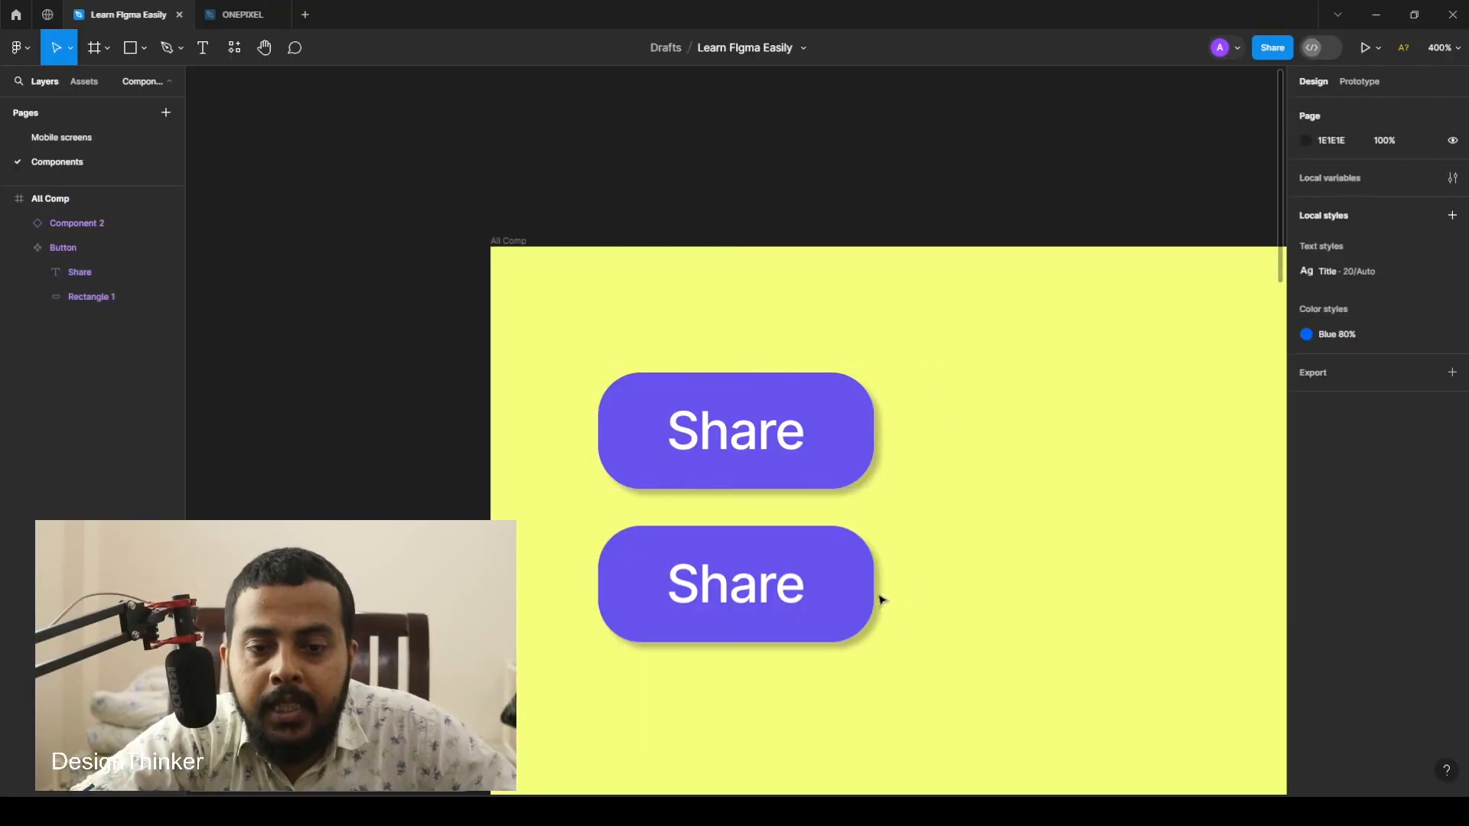
pyautogui.click(868, 603)
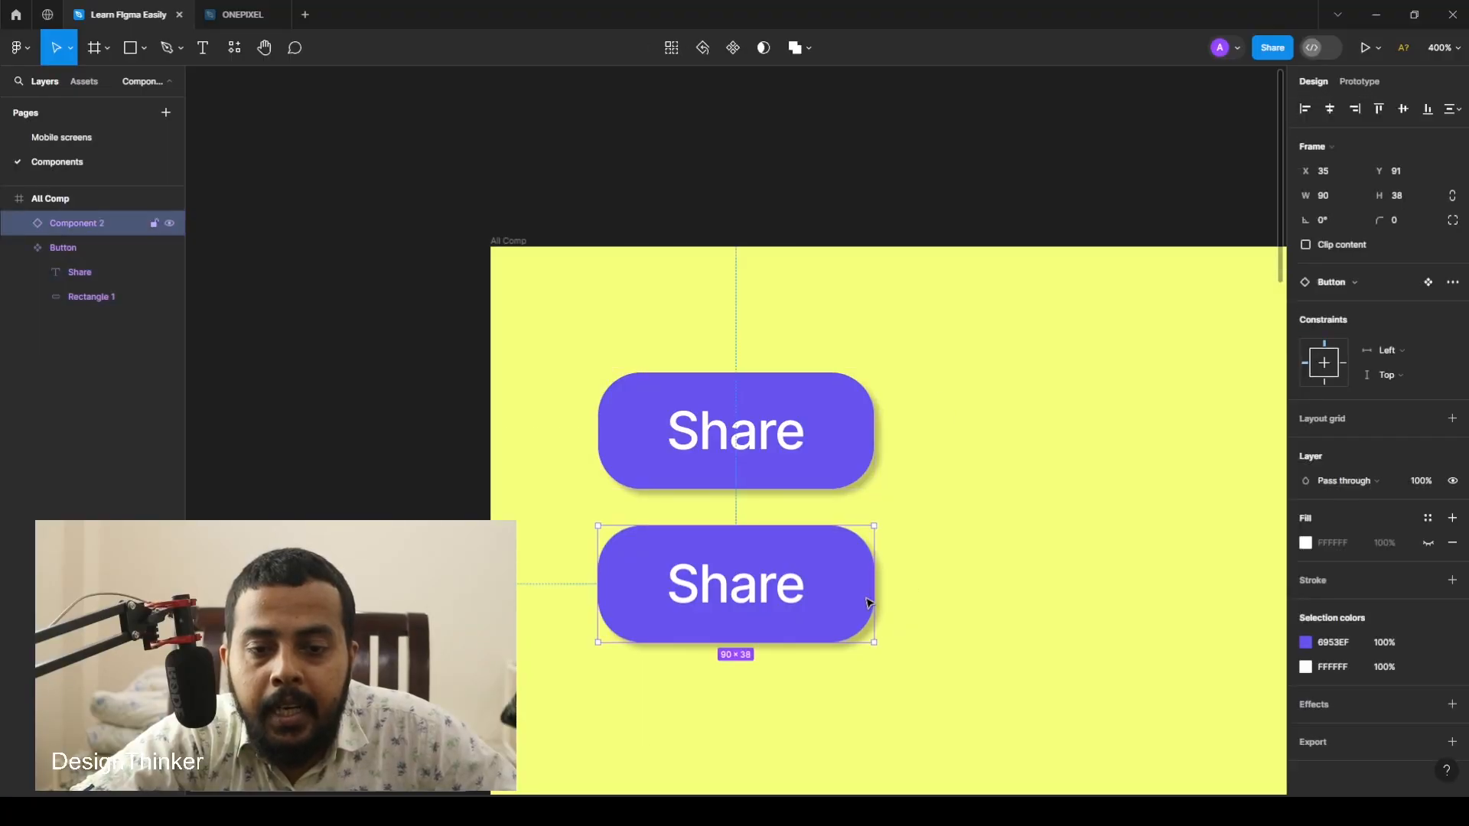